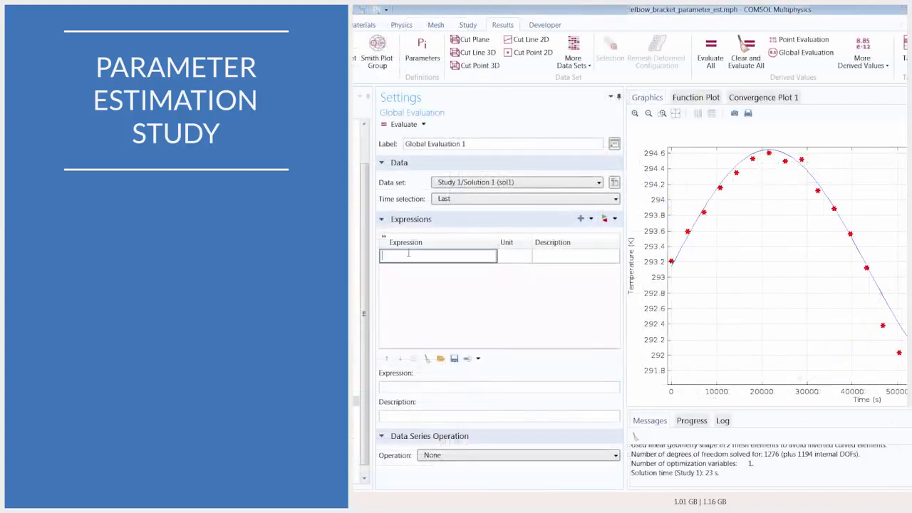
Add the thermal conductivity k as the expression in Global Evaluation 1 and evaluate it.
text(k)
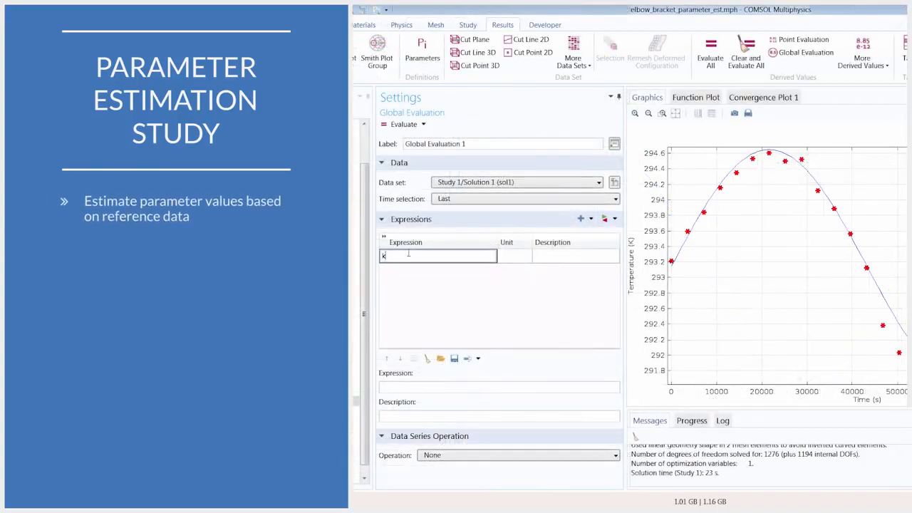
key(Return)
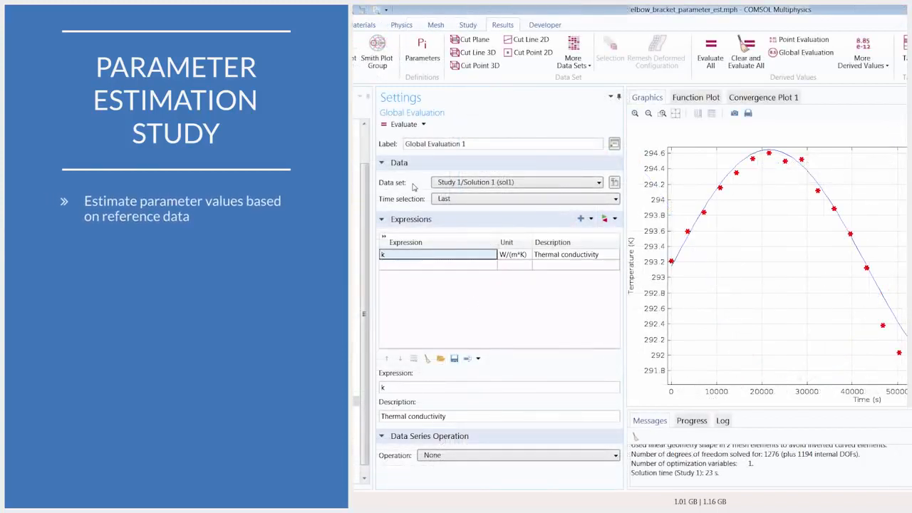
click(403, 125)
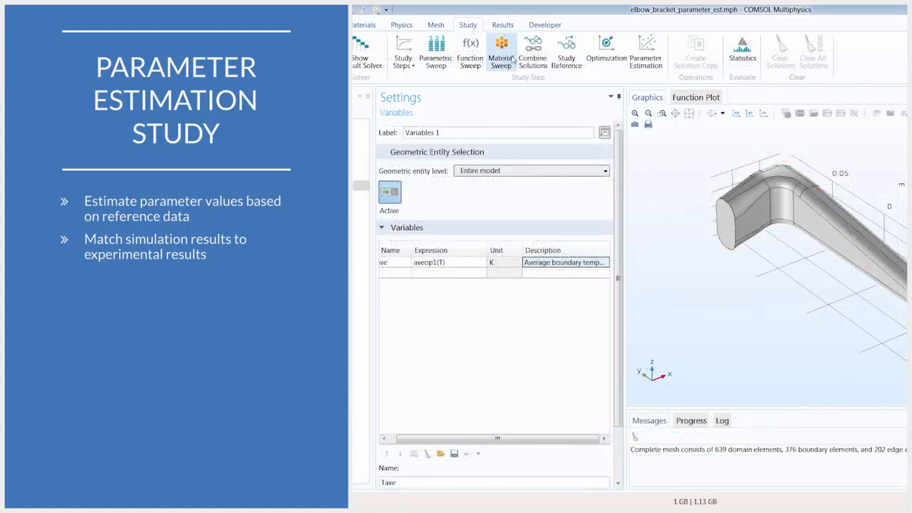
Add a Parameter Estimation study step to the study.
click(644, 63)
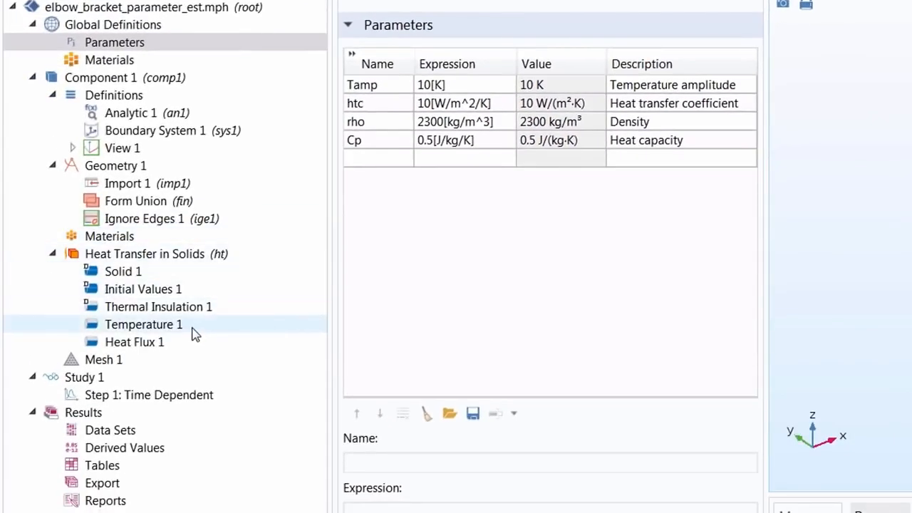
Examine the Temperature 1 boundary condition and plot the Analytic 1 function that describes the same sinusoidal temperature.
click(190, 327)
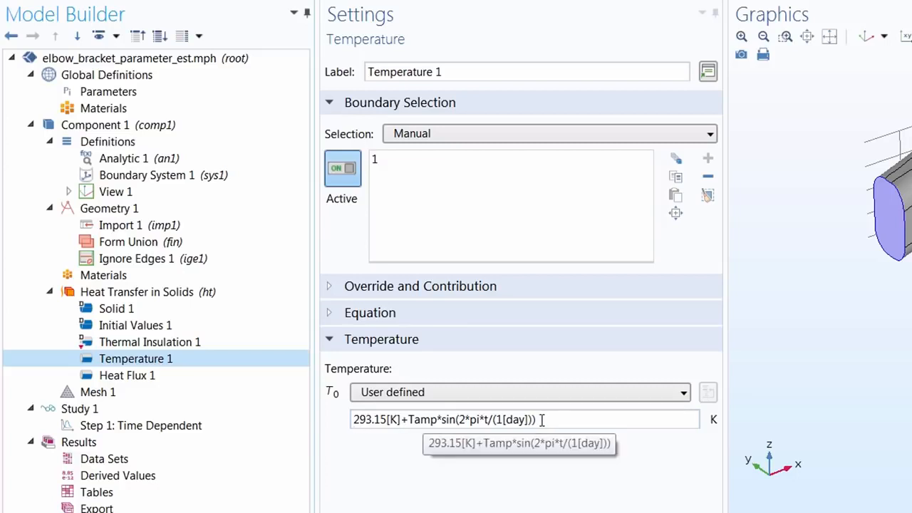
click(163, 163)
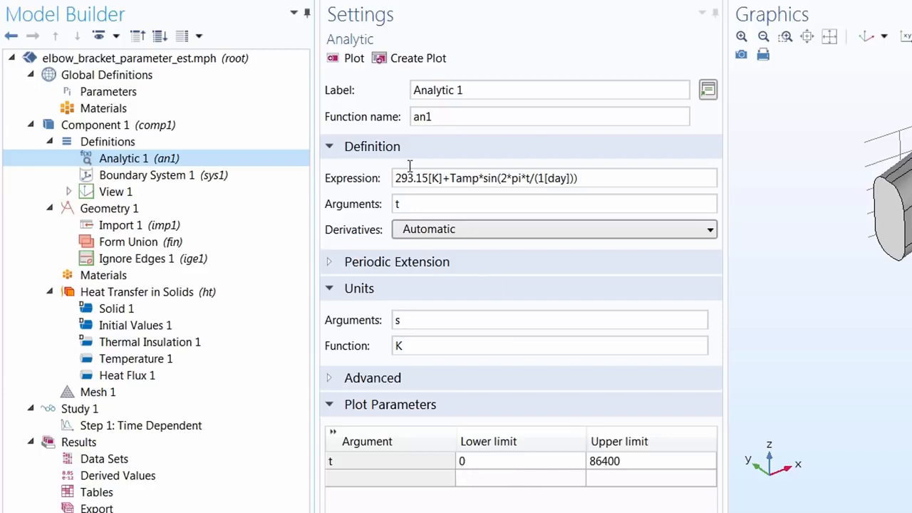
click(353, 58)
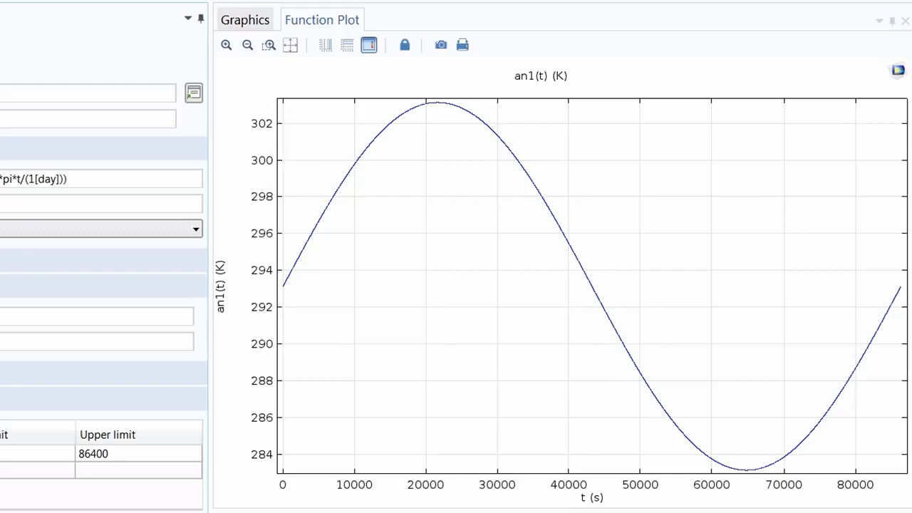
click(259, 26)
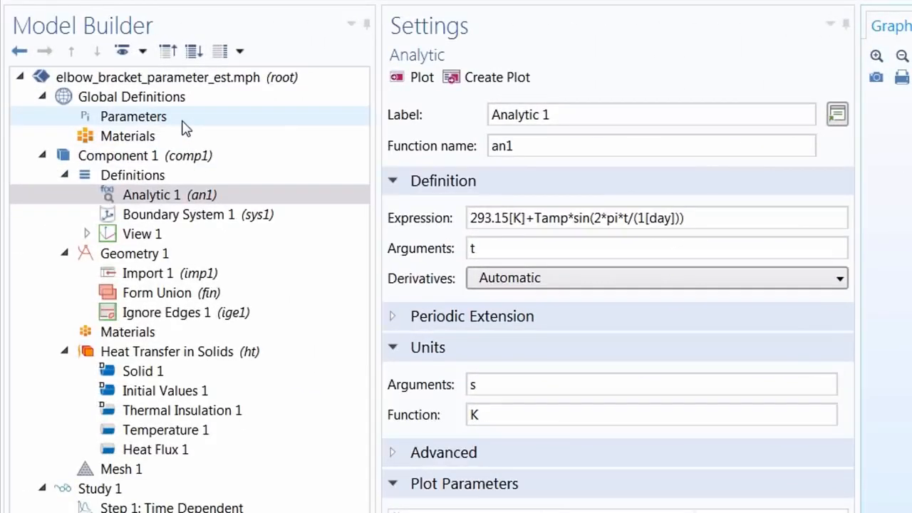
Review the global parameters and the boundary and coefficient used by the Heat Flux 1 condition.
click(179, 118)
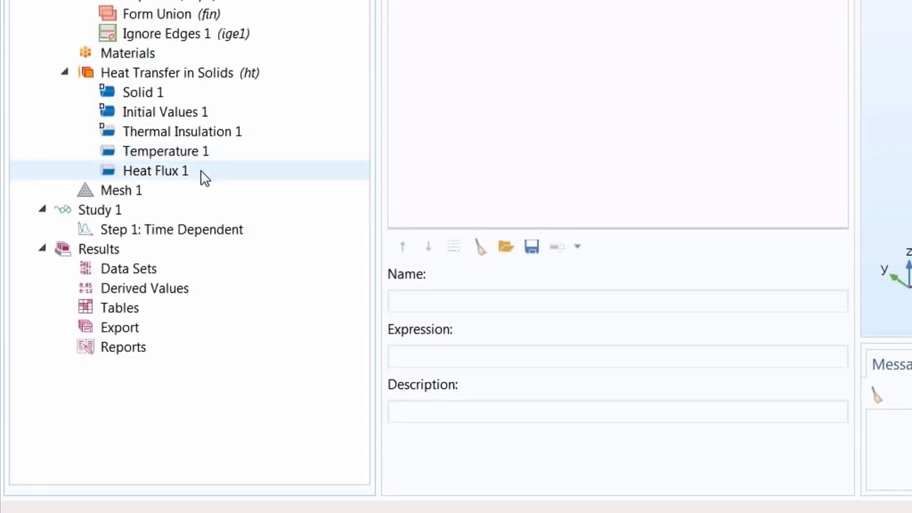
click(204, 178)
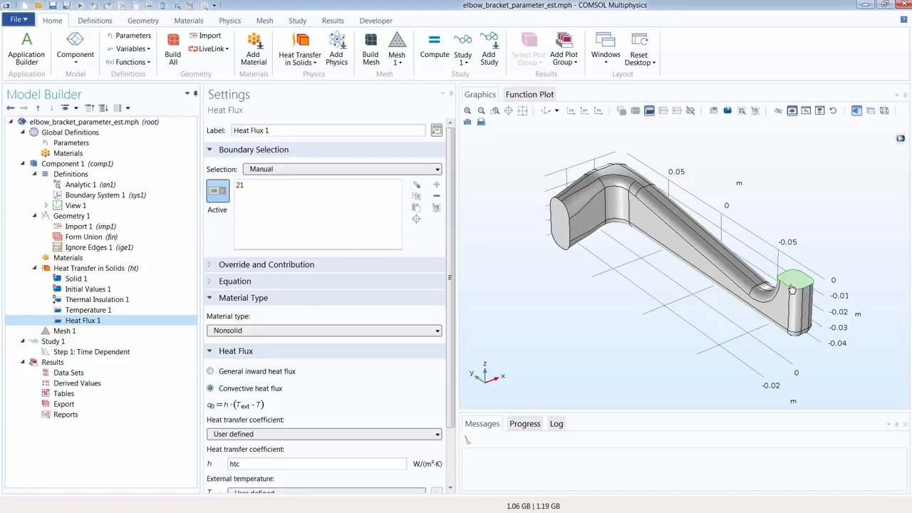
click(120, 144)
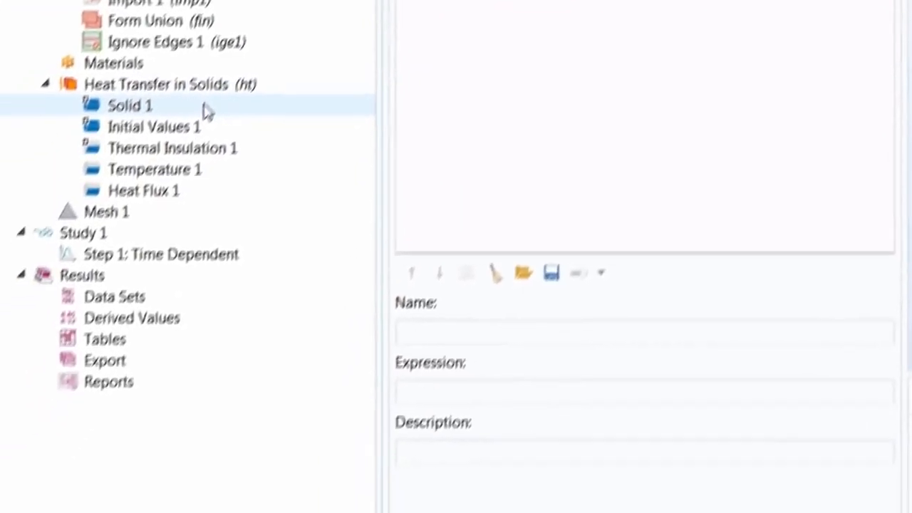
Review the Solid 1 material property settings and the output times of the Time Dependent study step.
click(206, 109)
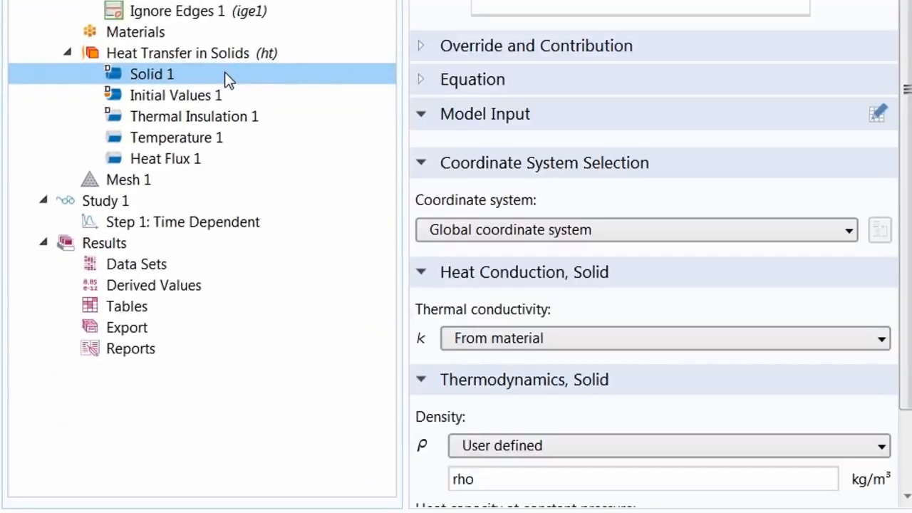
scroll(413, 215, down, 2)
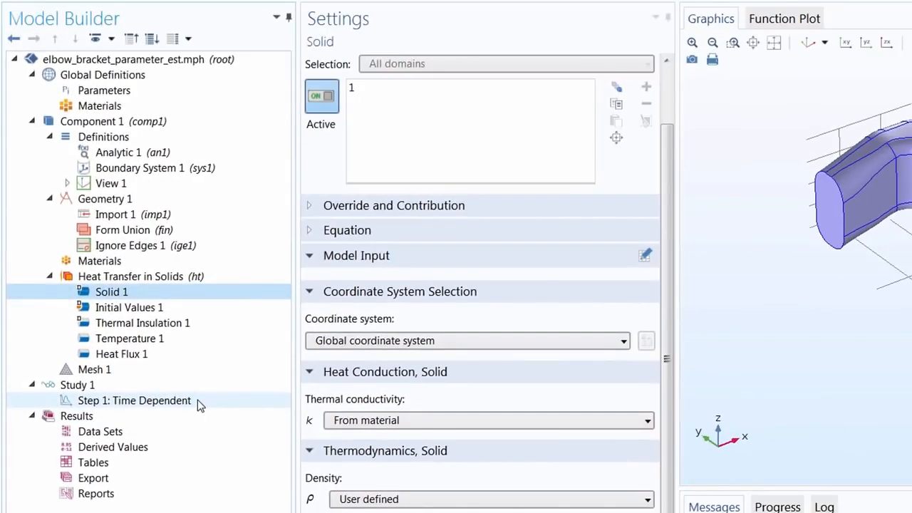
click(195, 400)
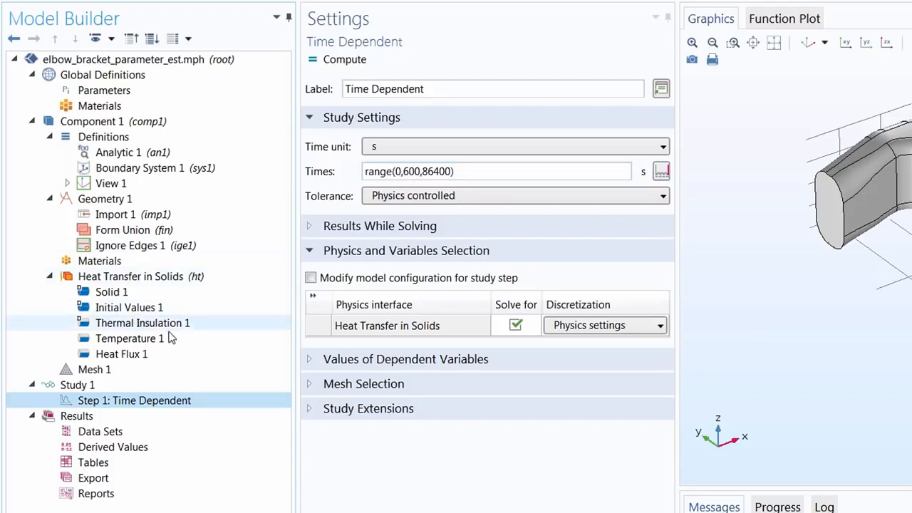
Set the element size of the physics-controlled Mesh 1 to Extremely coarse and build the mesh.
click(122, 376)
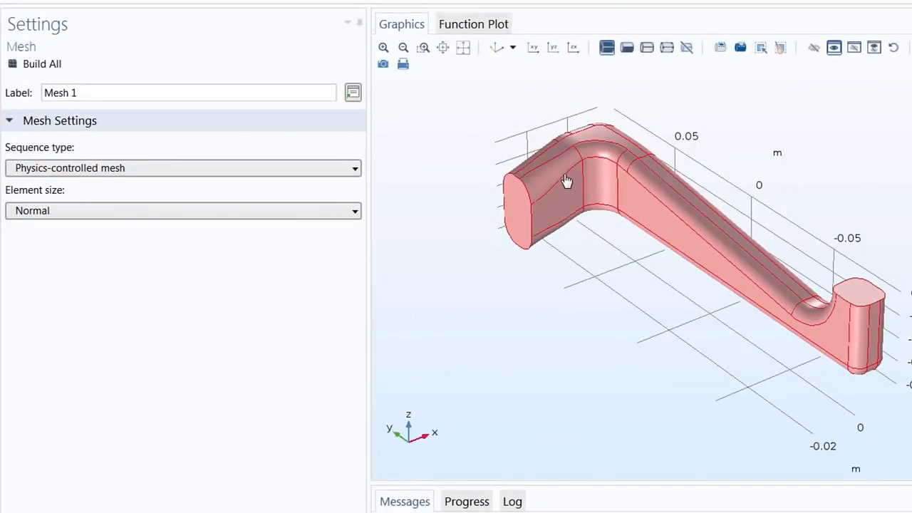
click(69, 211)
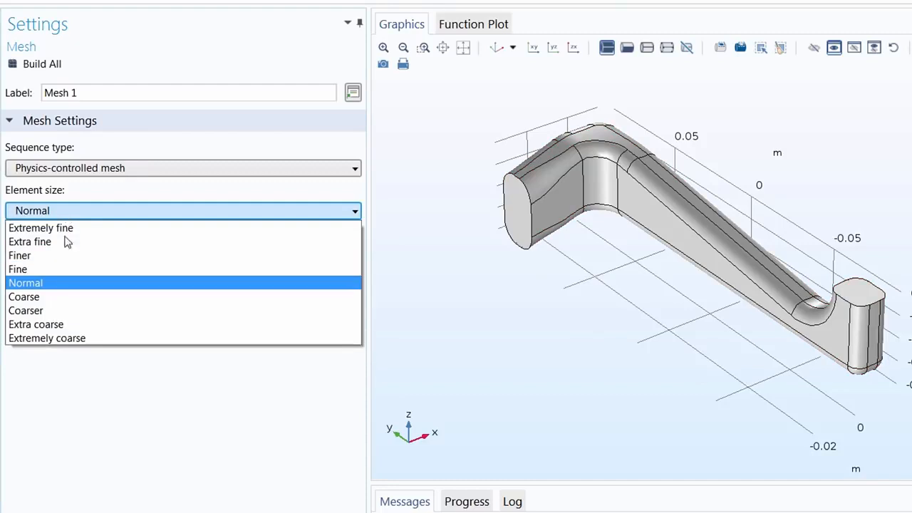
click(89, 339)
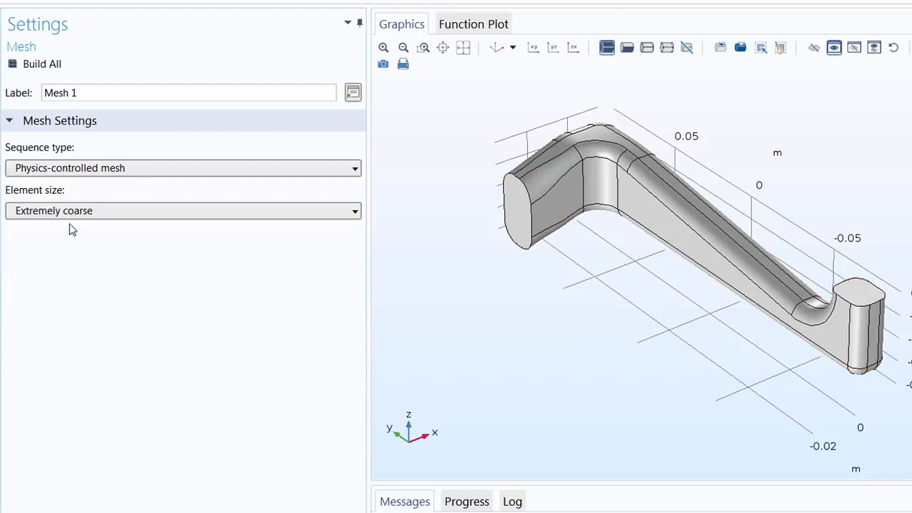
click(53, 65)
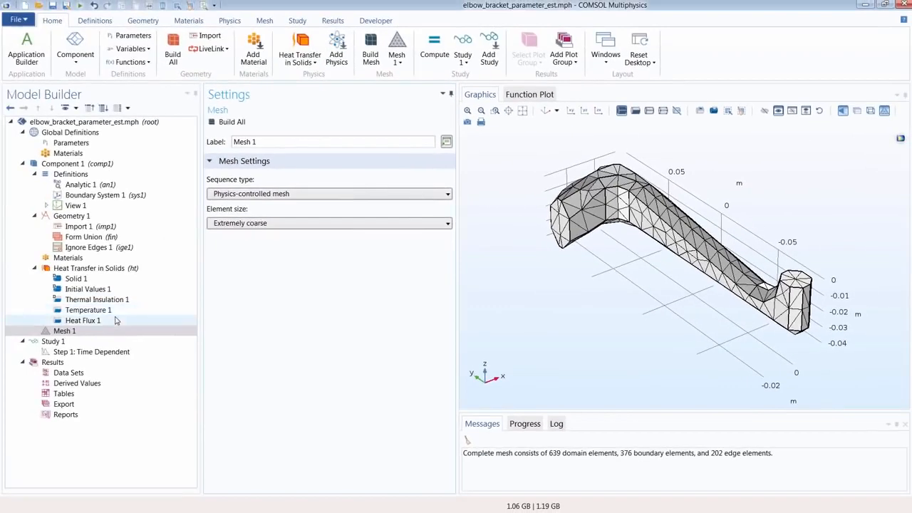
Check the Heat Flux 1 boundary, then switch to Excel and examine the measured time and temperature columns.
click(112, 322)
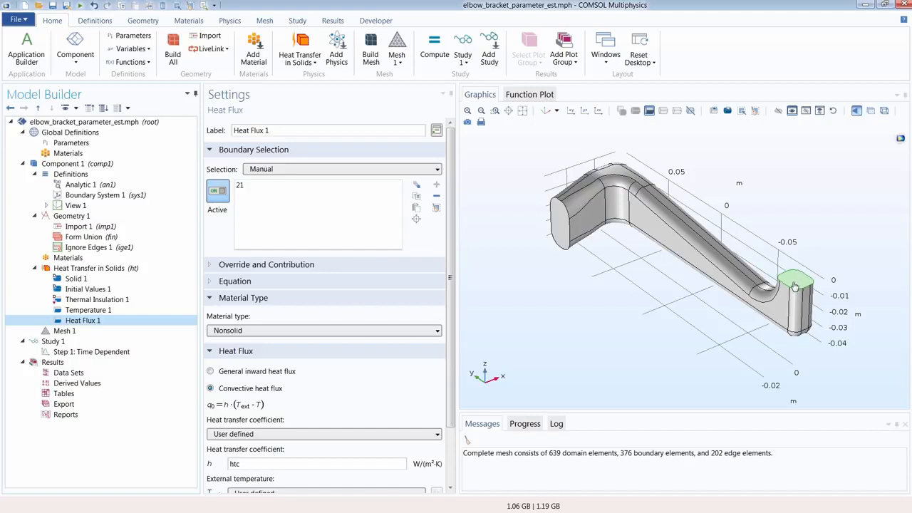
key(alt+Tab)
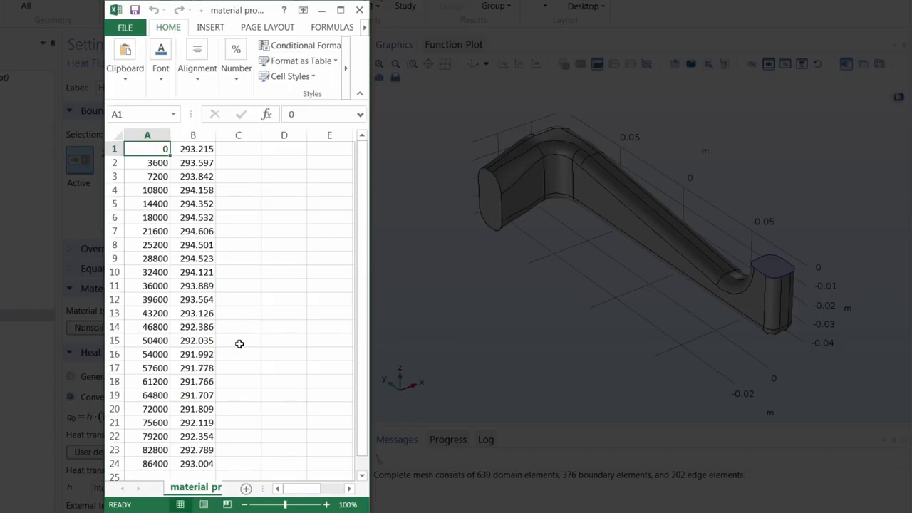
click(155, 134)
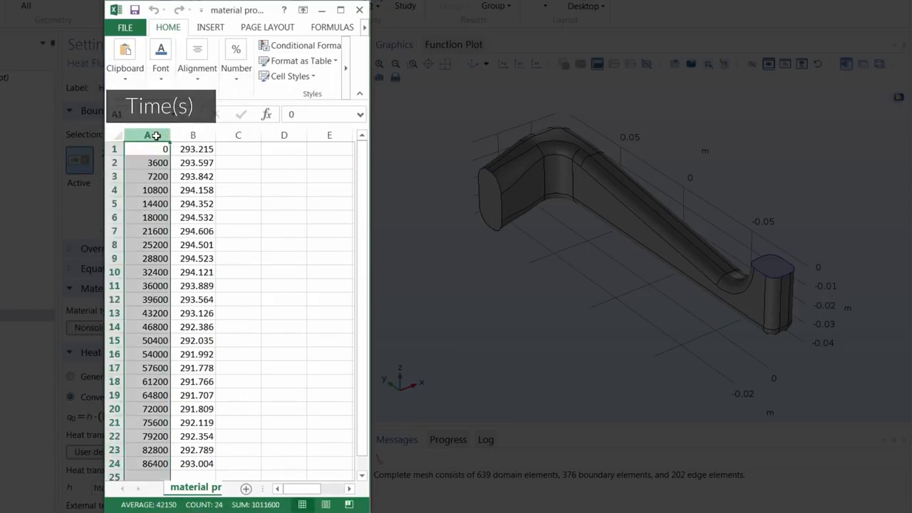
drag(155, 135, 188, 135)
click(189, 135)
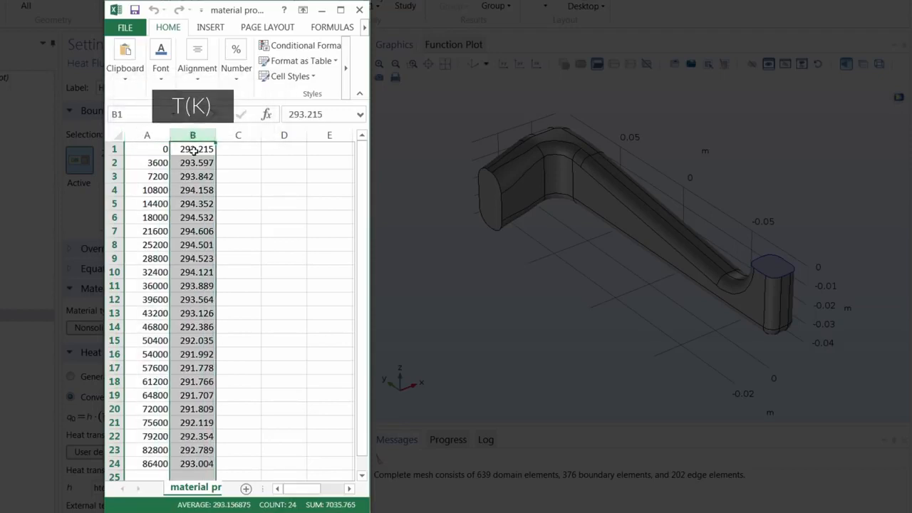
click(195, 151)
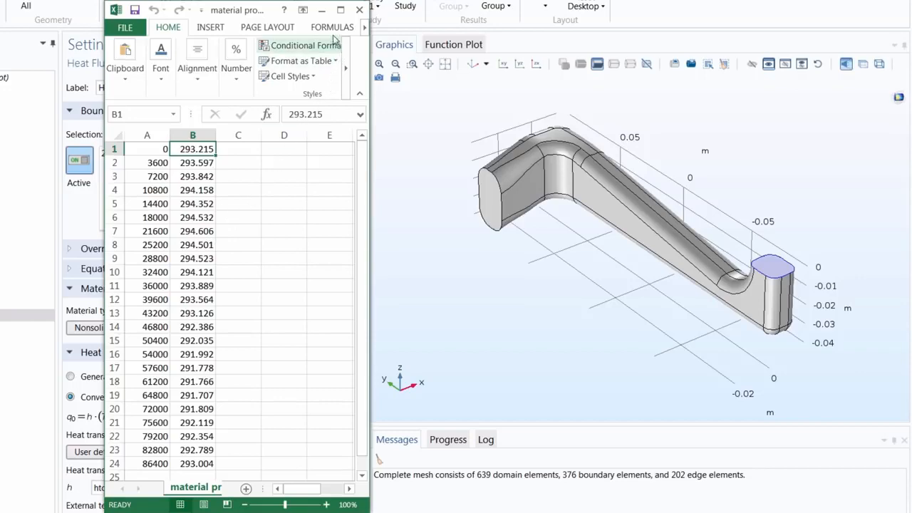
click(323, 16)
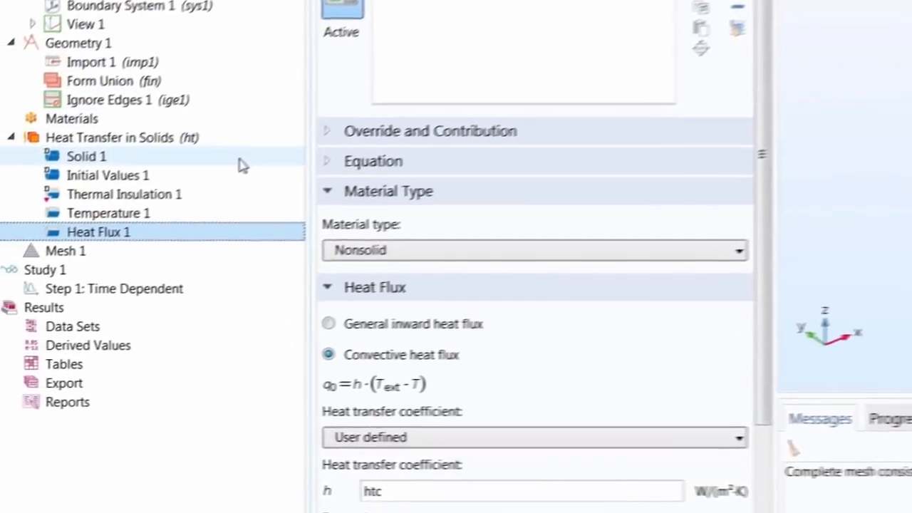
Add a global parameter k with expression 0.1[W/(m*K)] and description "Thermal conductivity".
click(86, 229)
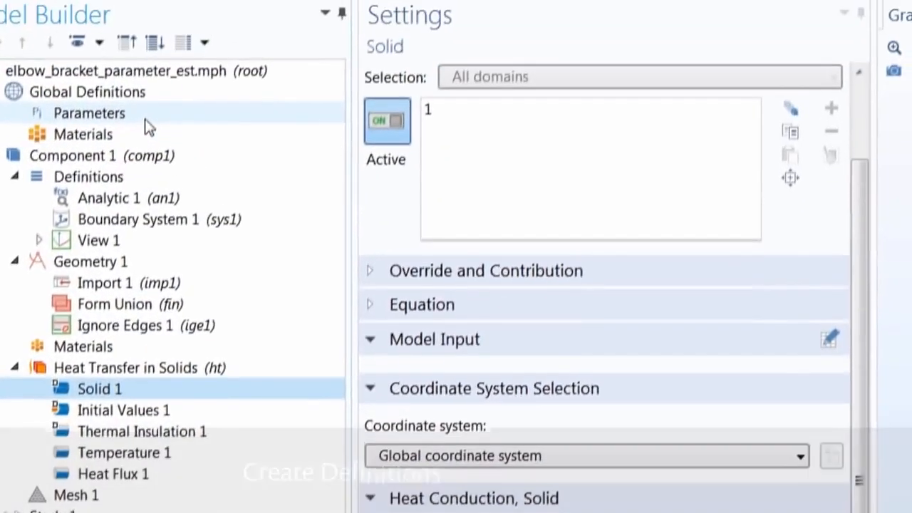
click(146, 122)
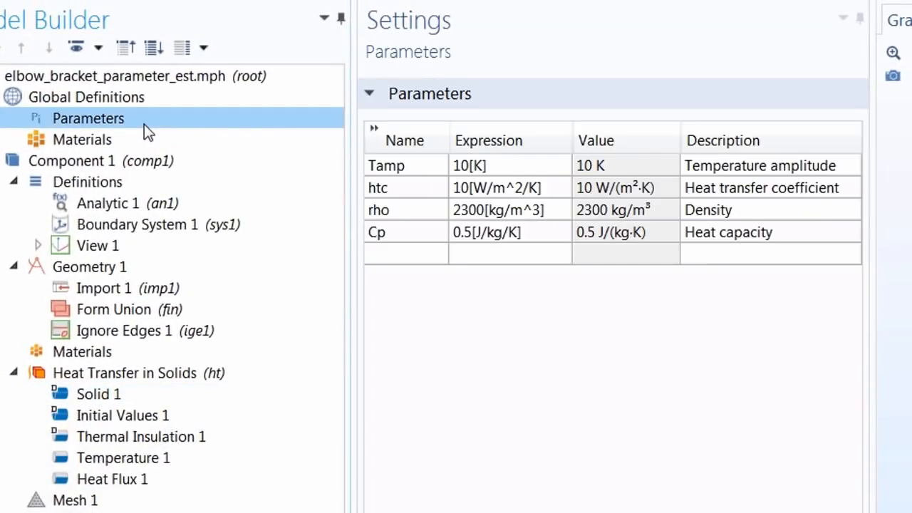
click(389, 258)
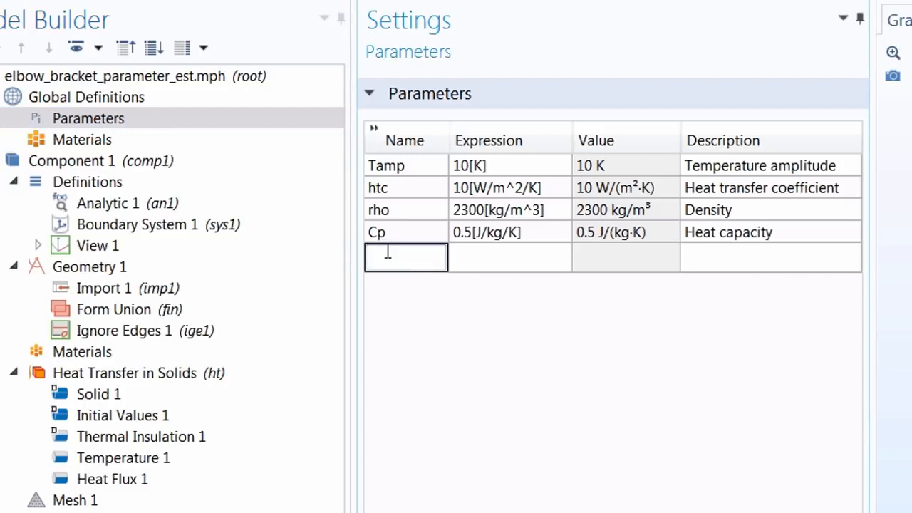
text(k)
key(Tab)
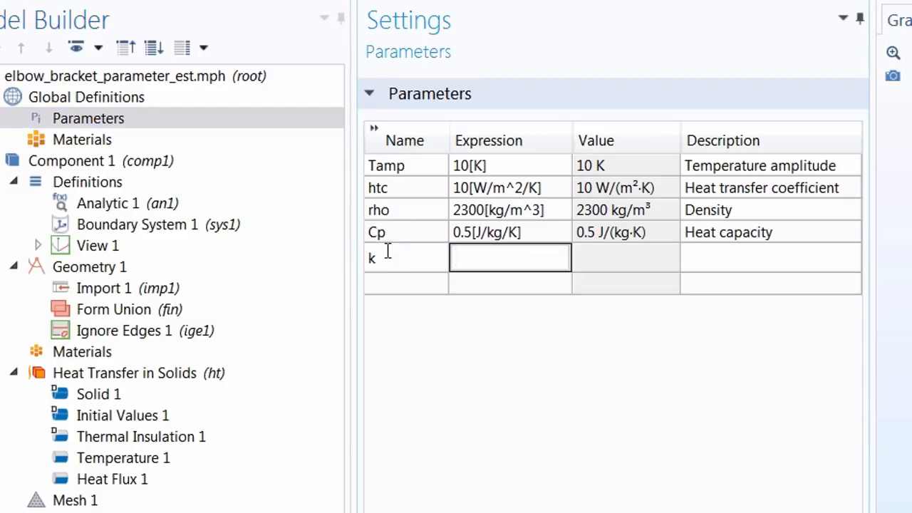
text(0.1[W/(m*)
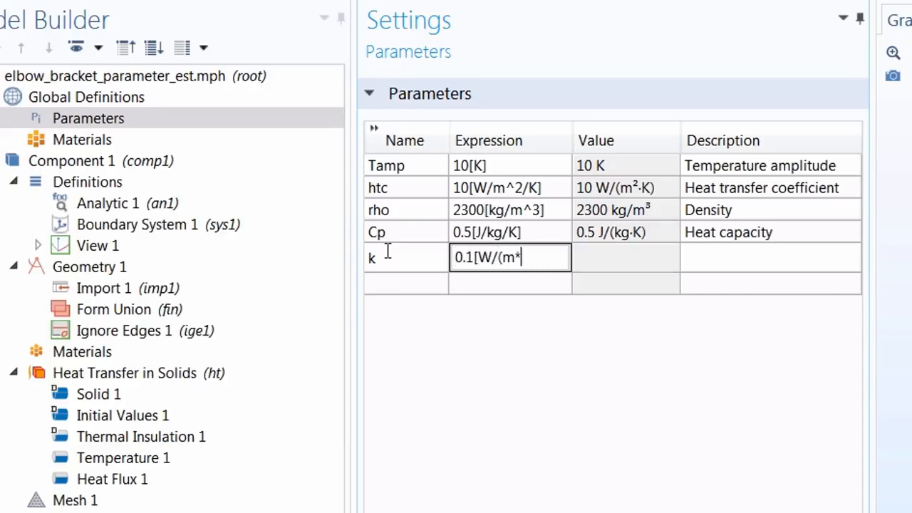
text(K)])
key(Tab)
text(Therm)
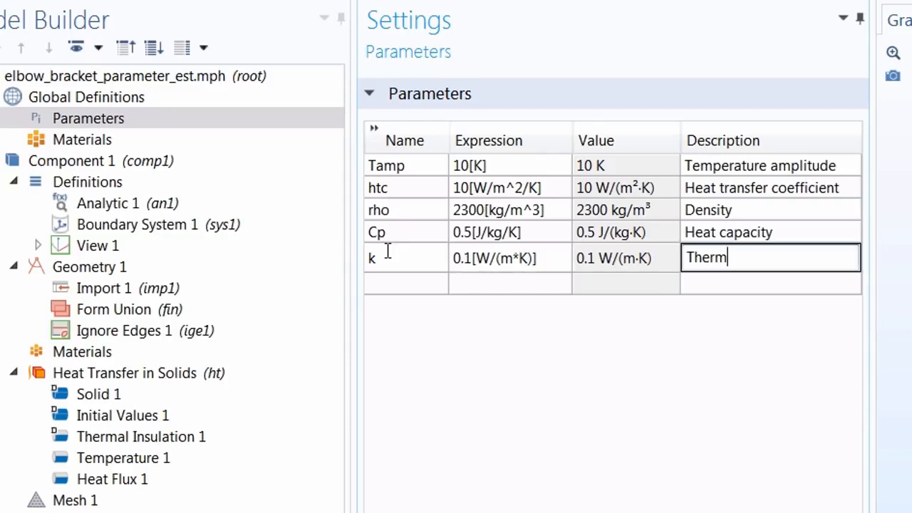
text(al conduct)
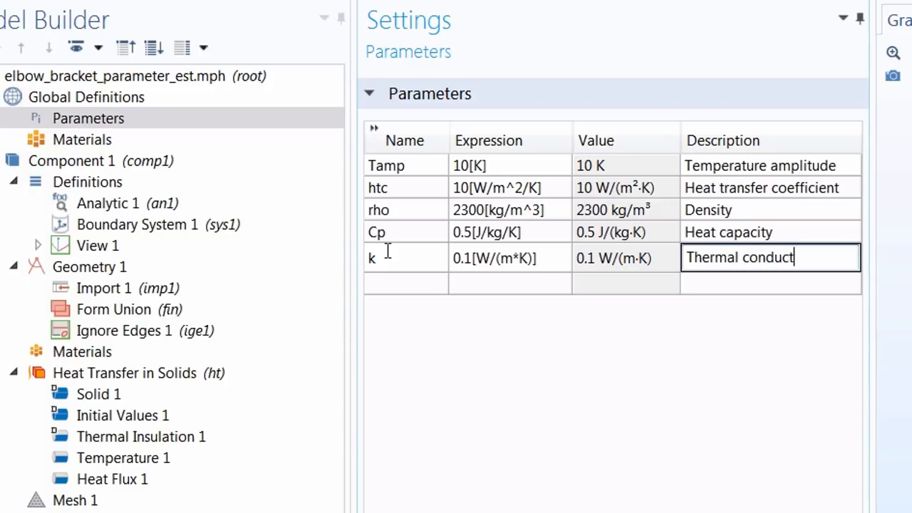
text(ivity)
key(Return)
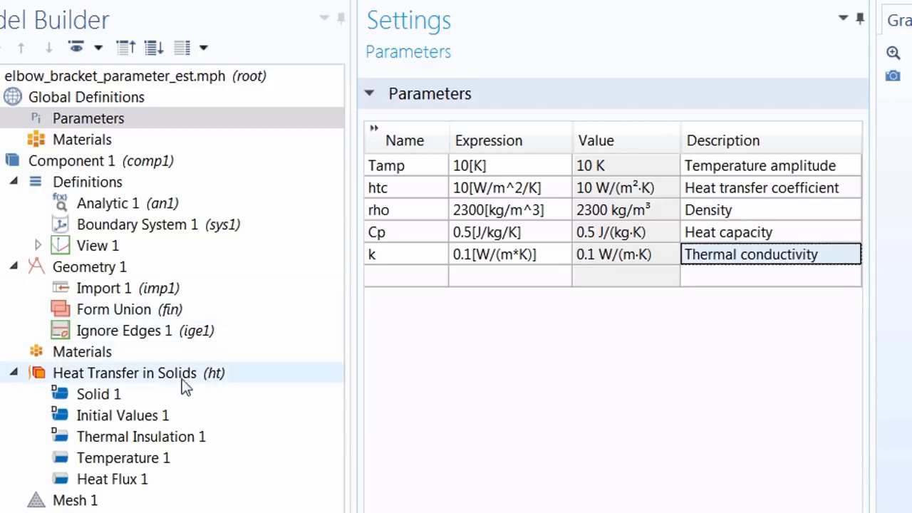
Set the thermal conductivity of Solid 1 to User defined with the value k.
click(141, 392)
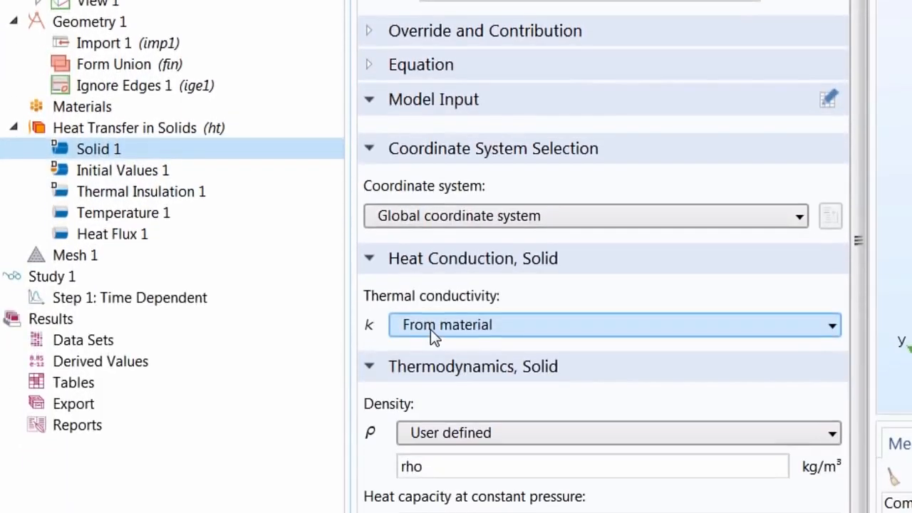
click(431, 329)
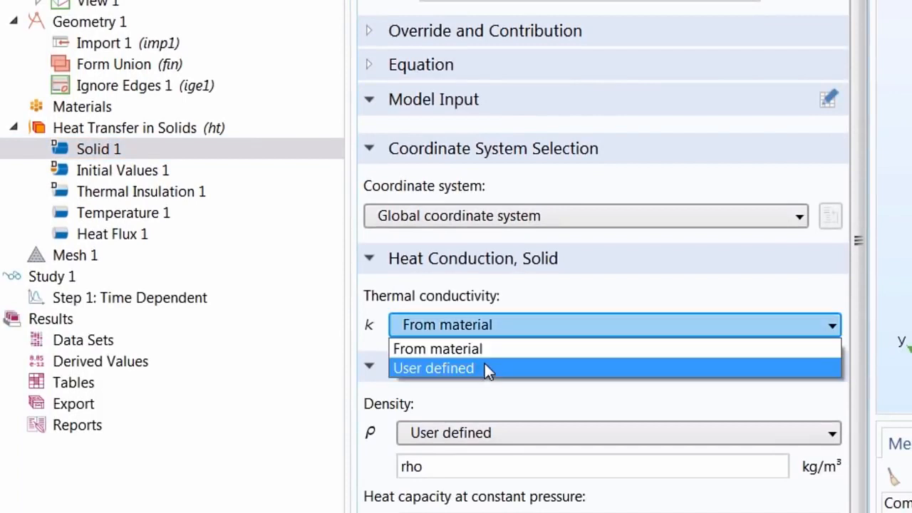
click(456, 367)
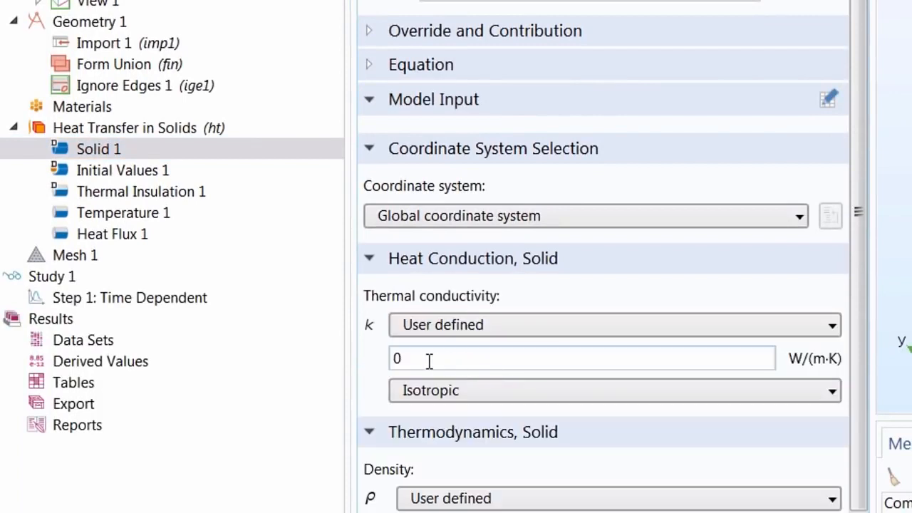
double_click(396, 358)
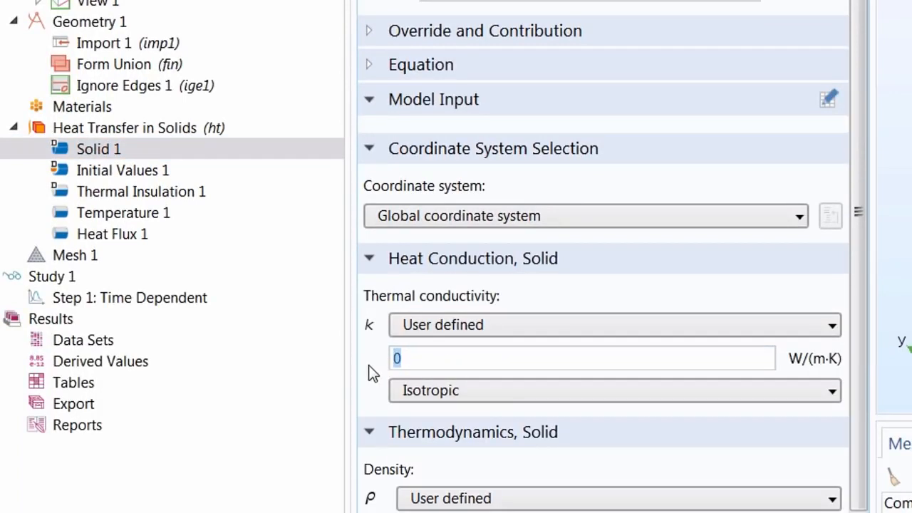
text(k)
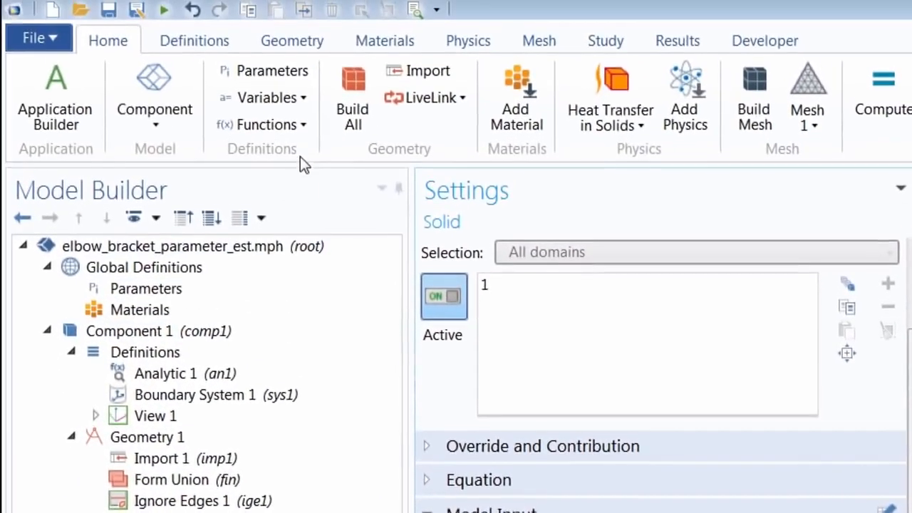
Add a local Interpolation function and load its table data from the CSV file "material property fitting data.csv".
click(297, 126)
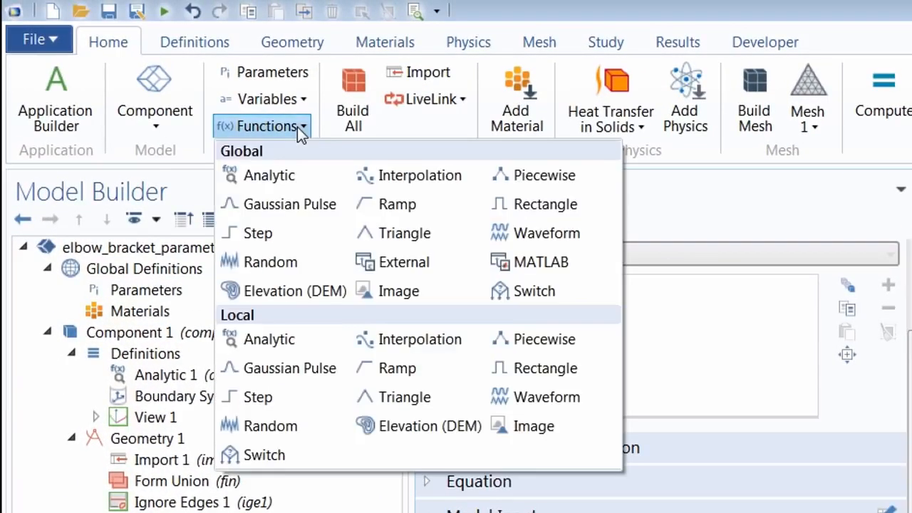
click(409, 347)
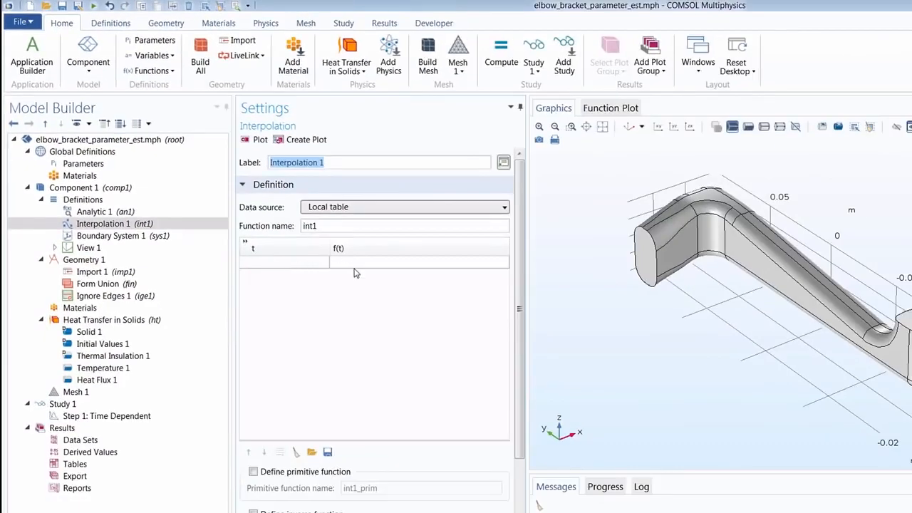
click(311, 454)
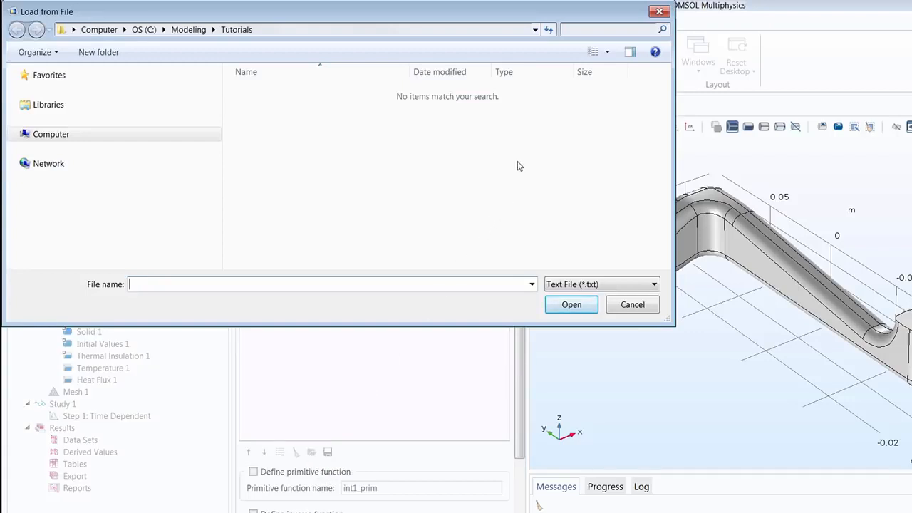
click(596, 287)
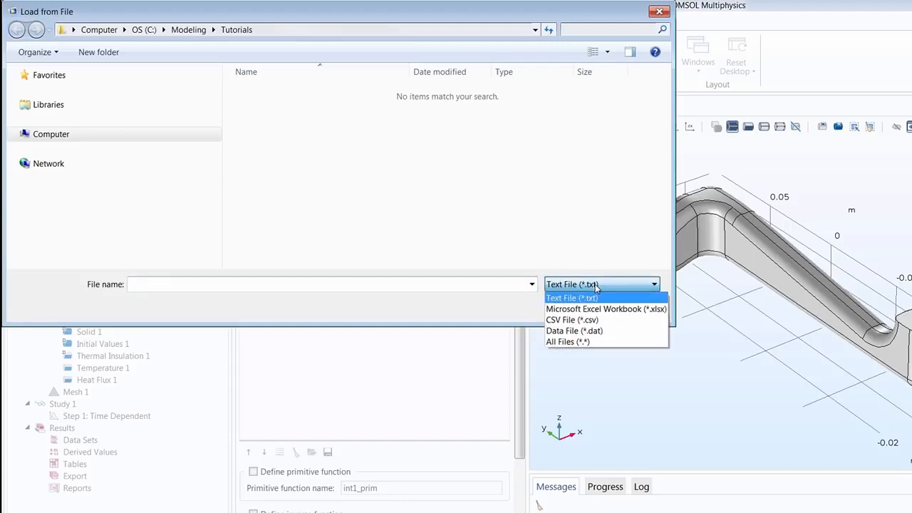
click(565, 327)
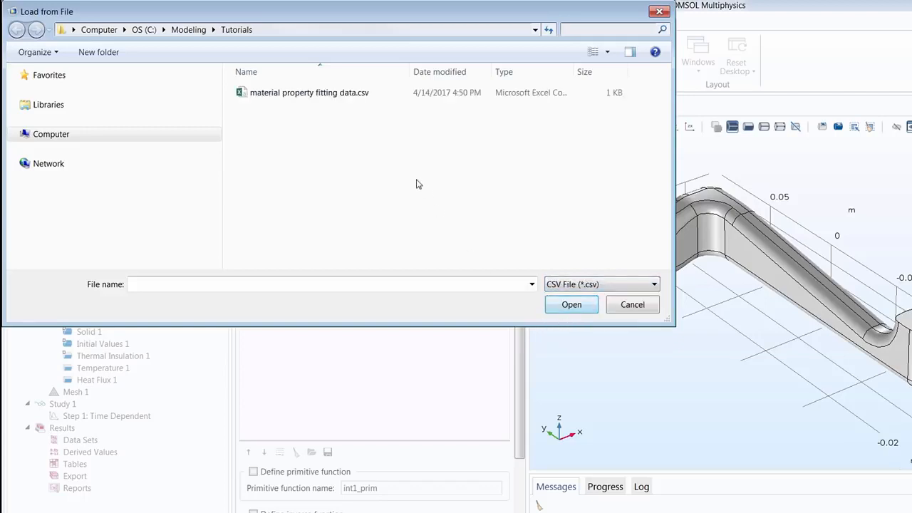
click(354, 96)
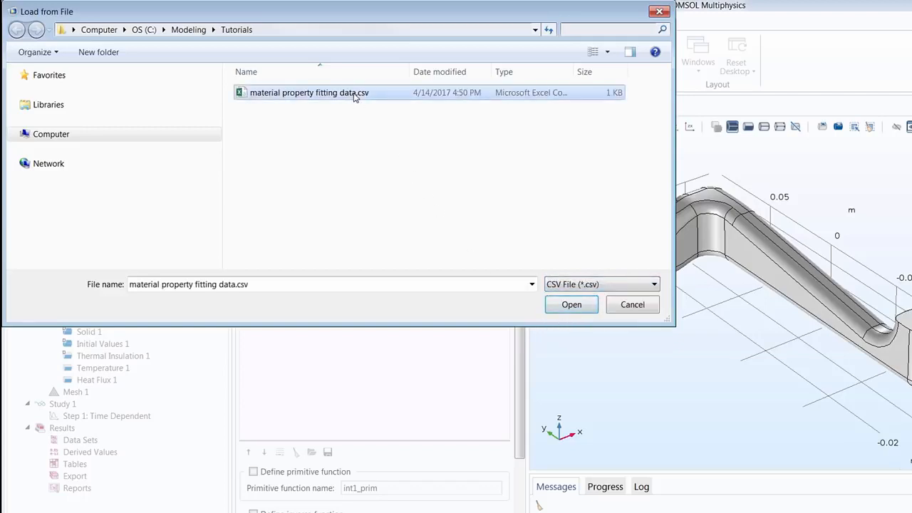
click(557, 307)
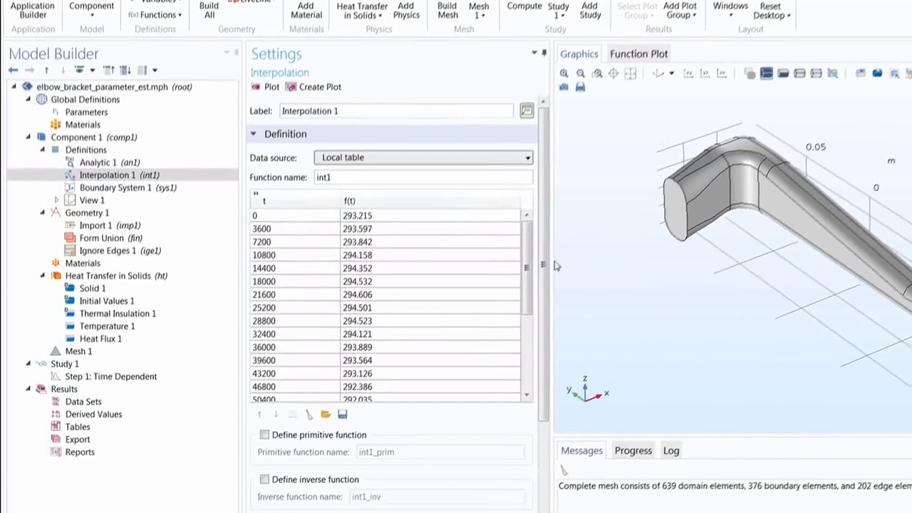
drag(503, 316, 502, 382)
drag(539, 315, 540, 230)
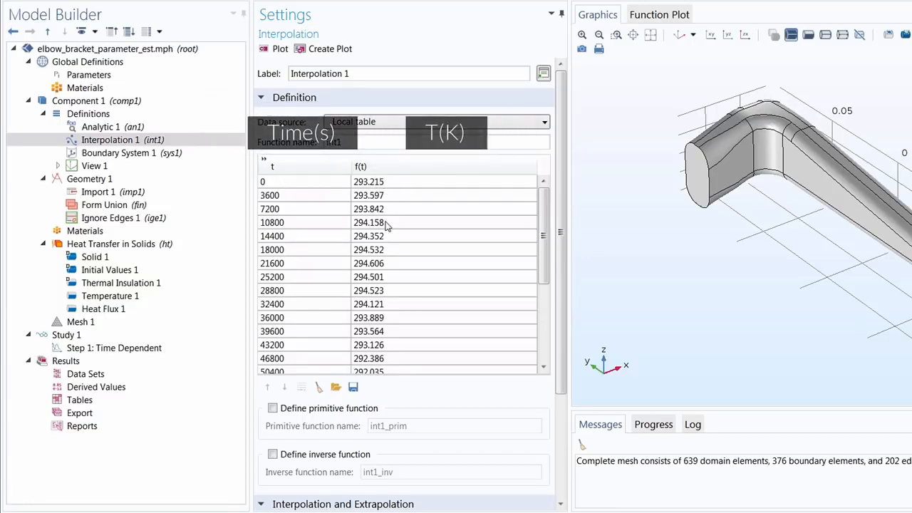
Set the interpolation function's argument unit to s and function unit to K, and plot the function.
drag(560, 234, 558, 342)
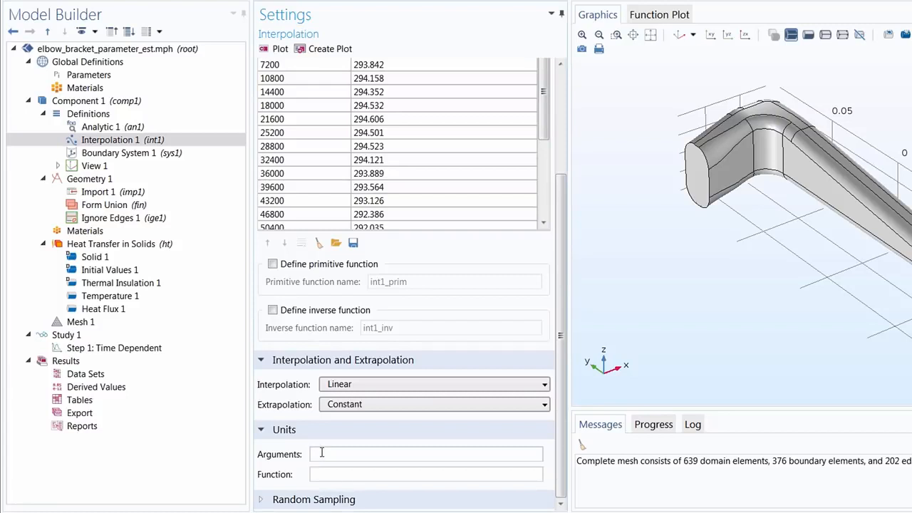
click(321, 454)
text(s)
click(322, 477)
text(K)
click(279, 50)
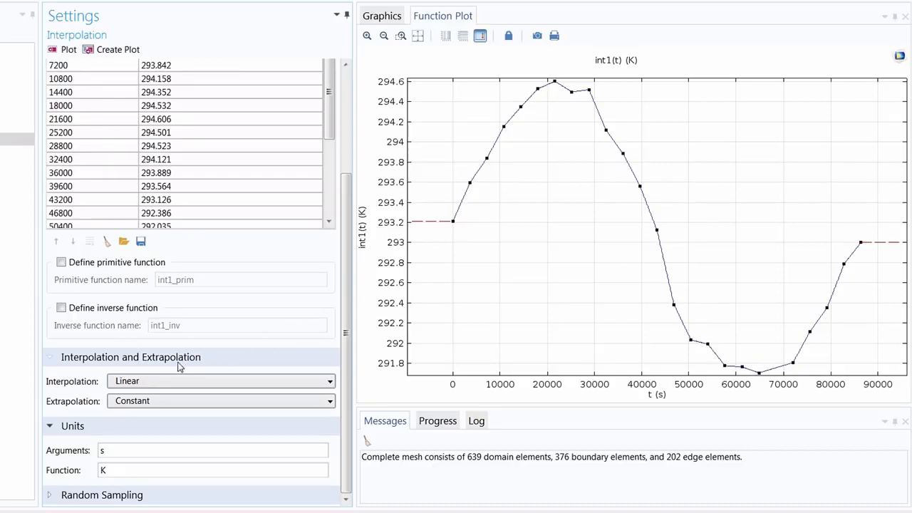
drag(348, 233, 351, 167)
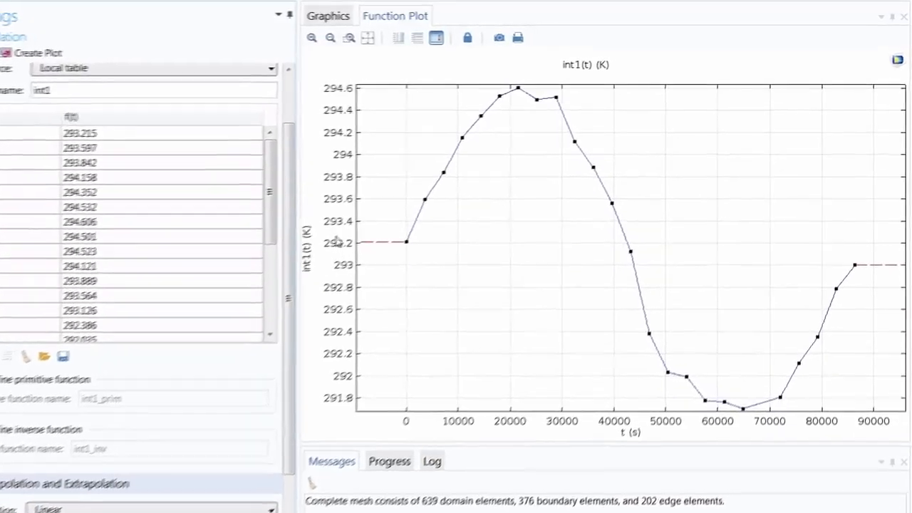
Add an Average component coupling at the Boundary level and select boundary 21, the top end face of the bracket's short upright leg.
click(254, 22)
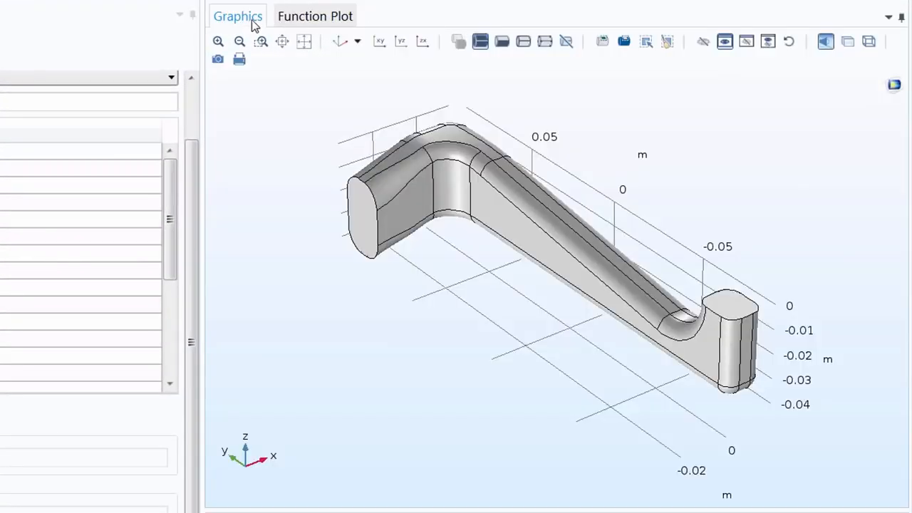
click(501, 43)
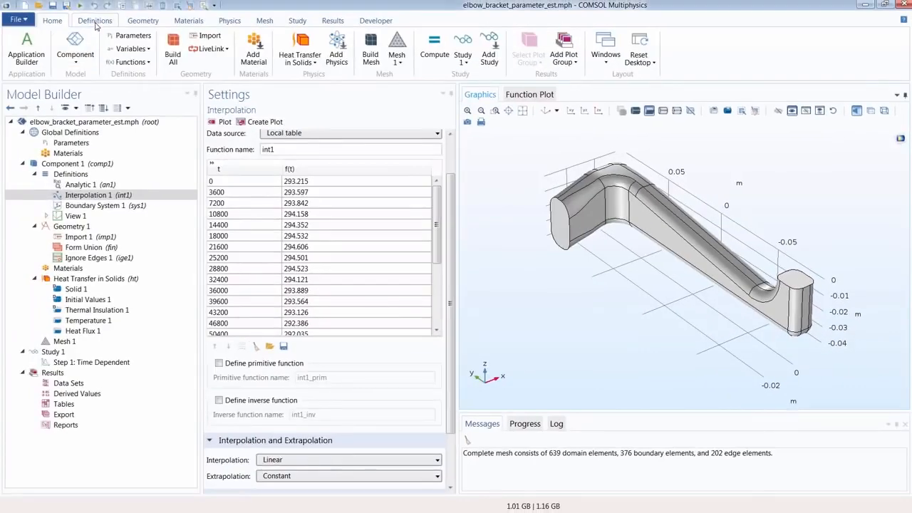
click(97, 22)
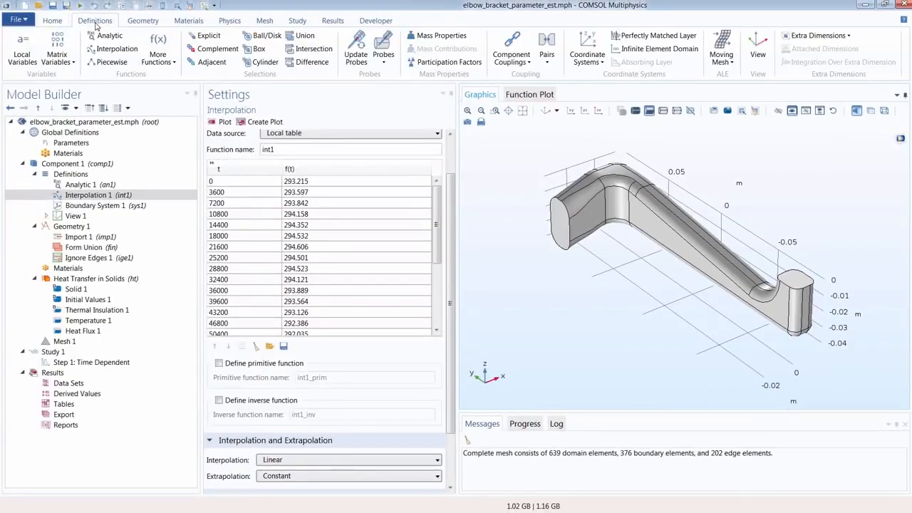
click(521, 68)
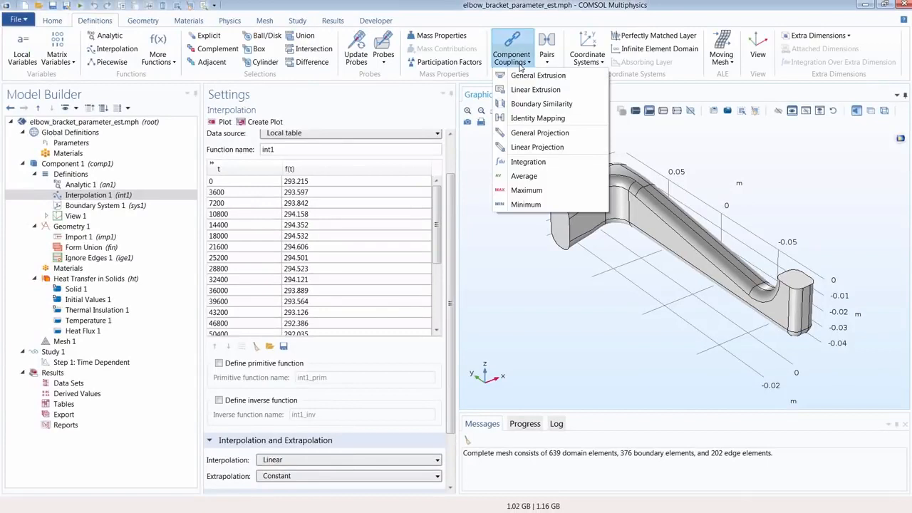
click(535, 177)
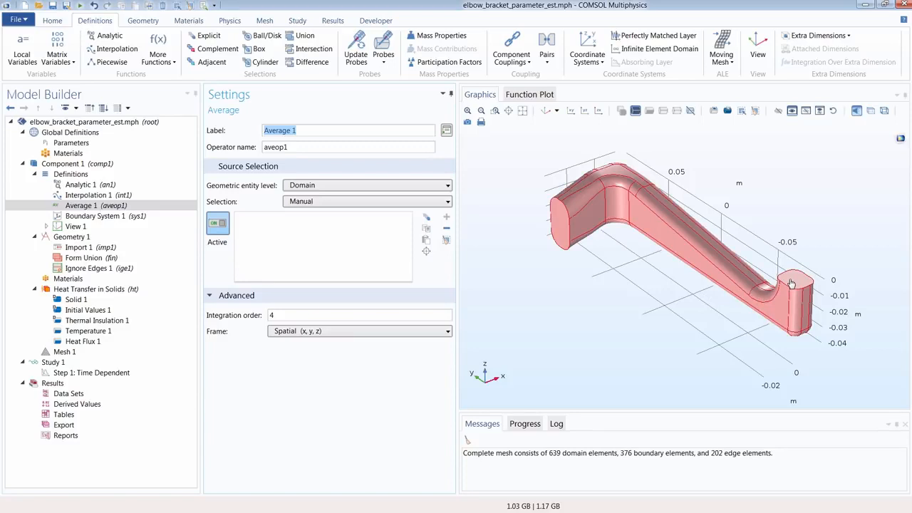
click(328, 187)
click(324, 206)
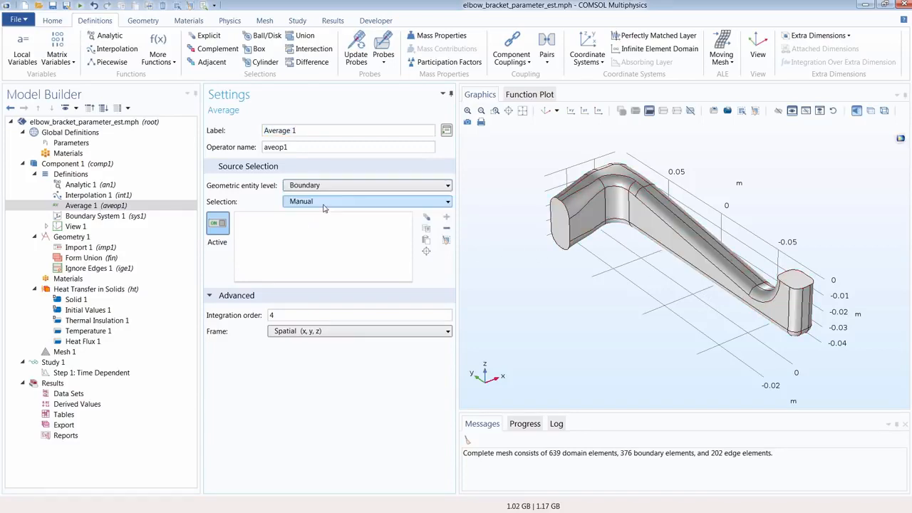
click(792, 285)
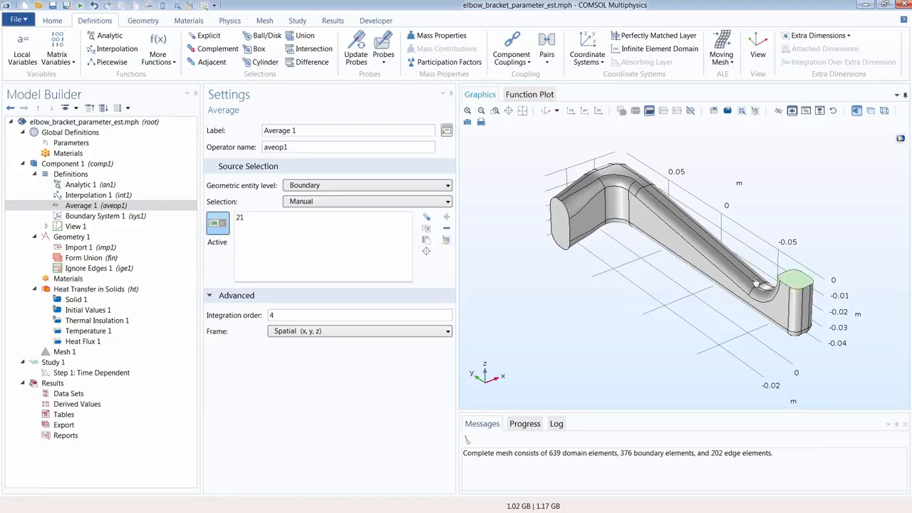
Add a local variables node and define a variable Tave with the expression aveop1(T).
click(24, 60)
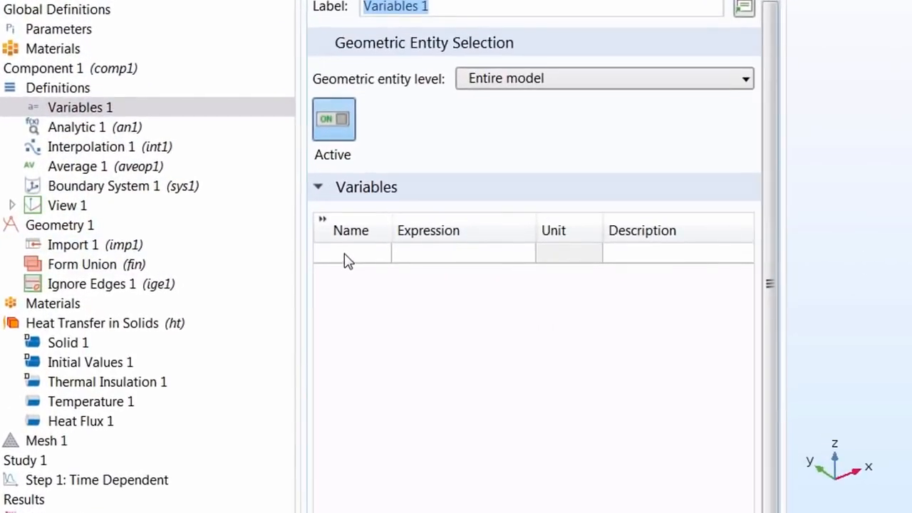
click(238, 261)
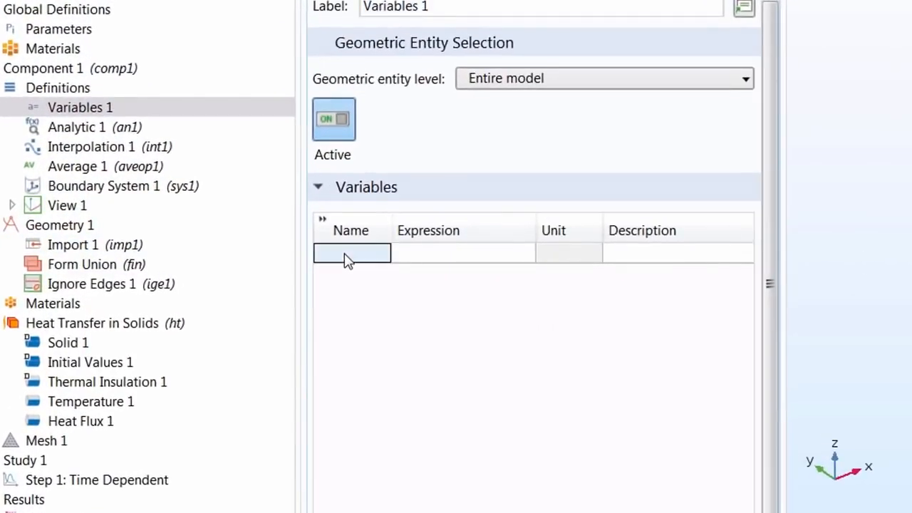
click(347, 258)
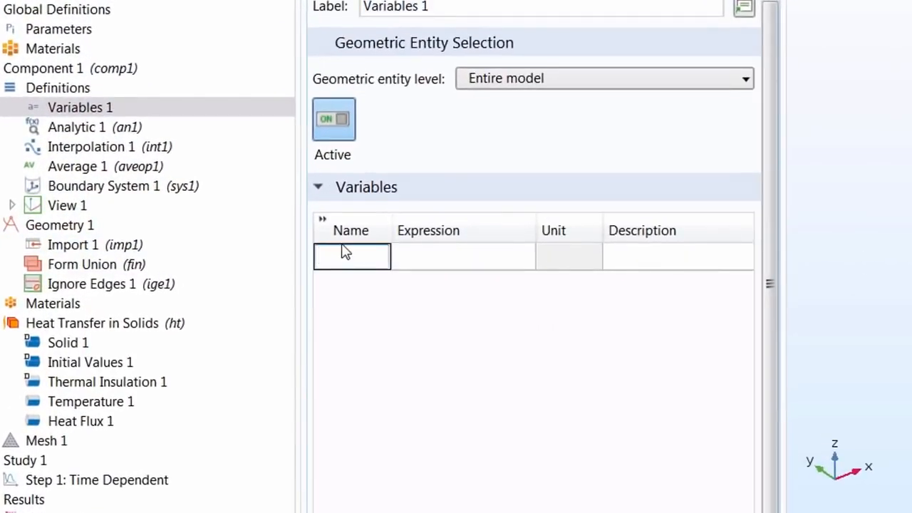
text(Tave)
key(Tab)
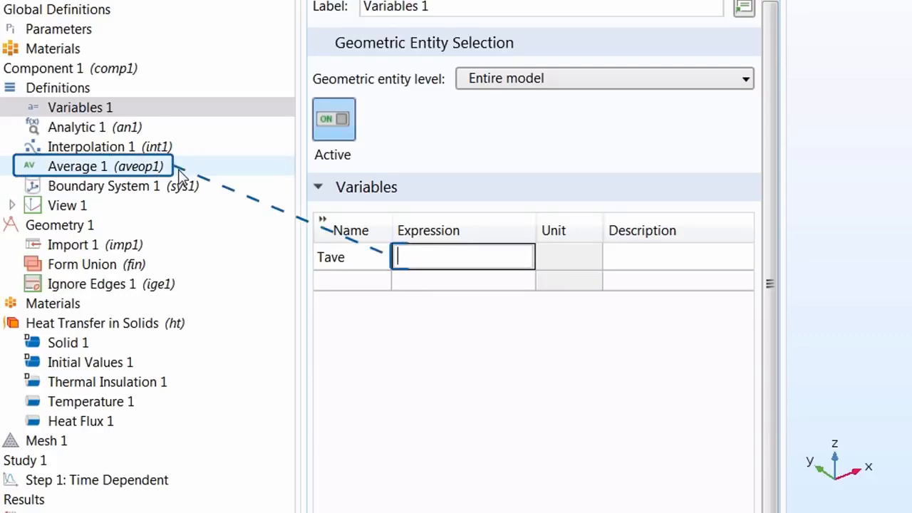
text(av)
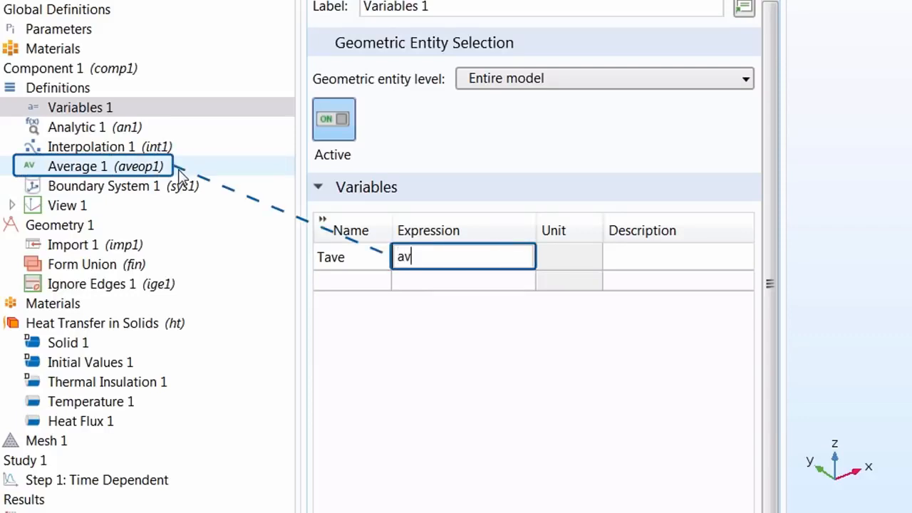
text(eop1()
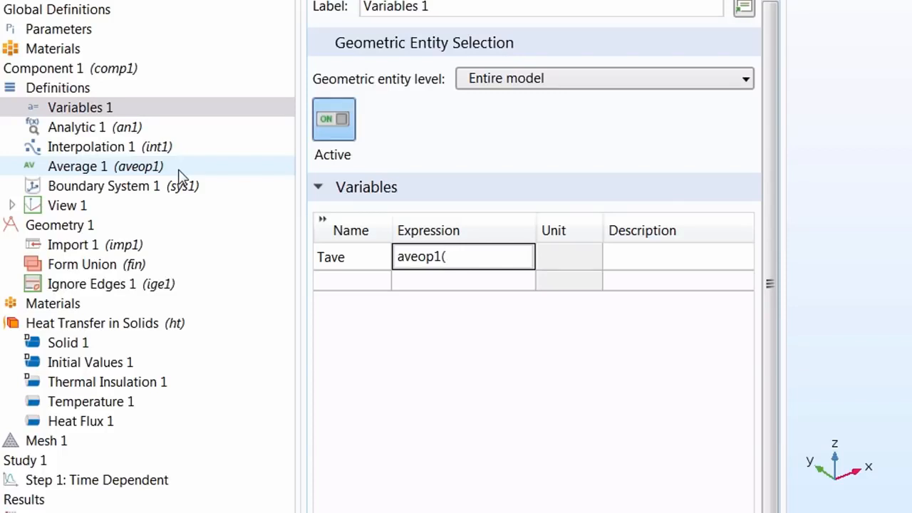
text(T))
key(Tab)
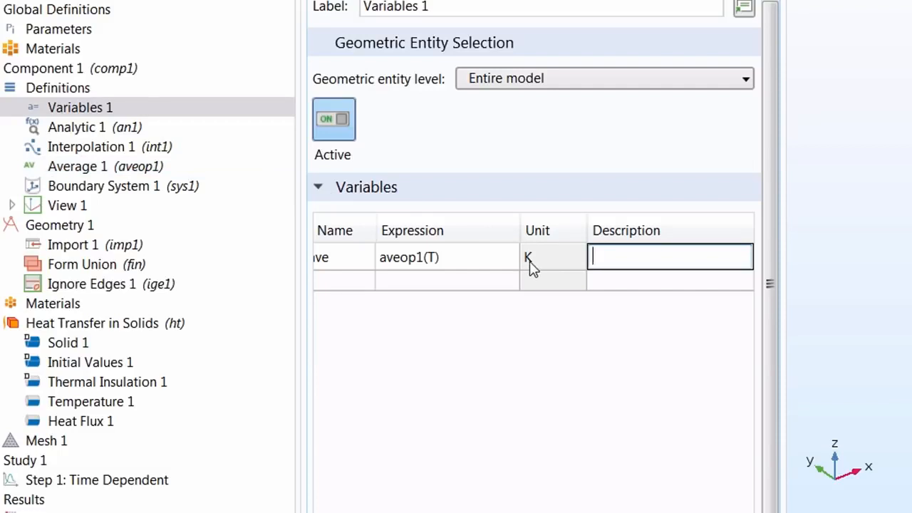
Describe the variable Tave as "Average boundary temperature" and expand the variables table to its full width.
text(Average boun)
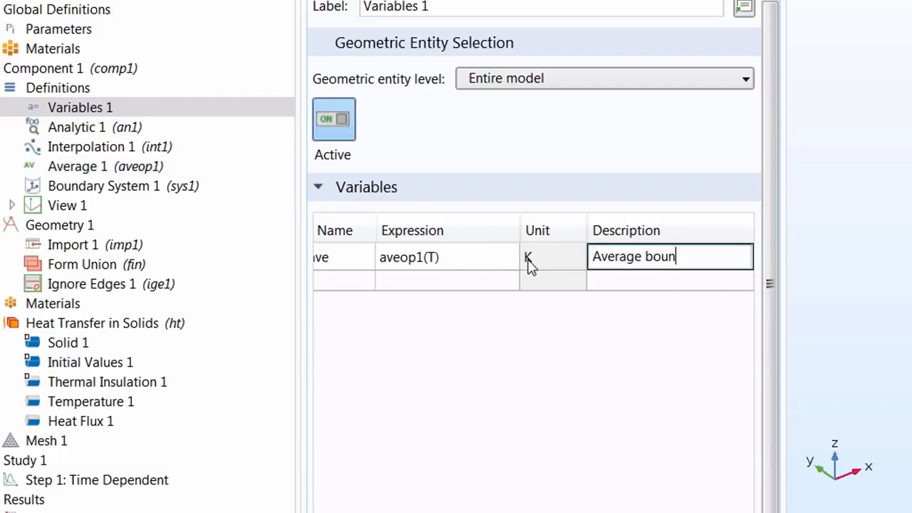
text(dary temperature)
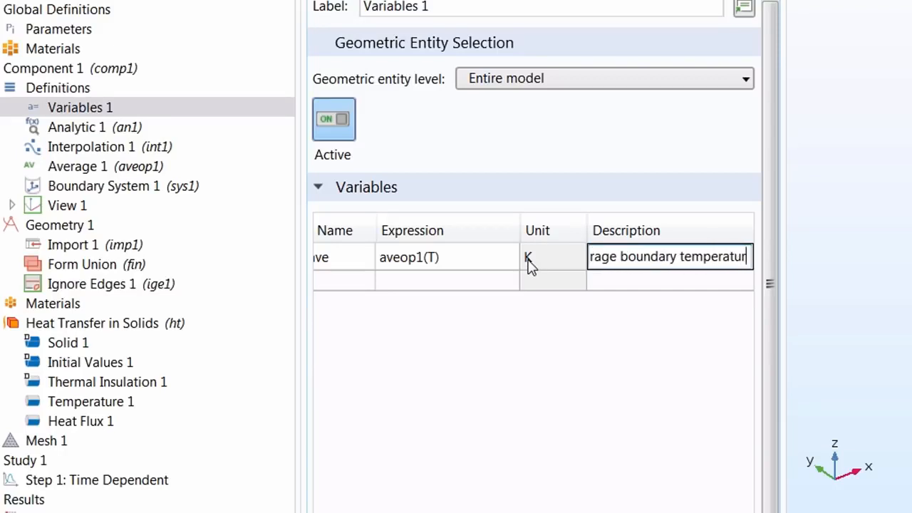
key(Return)
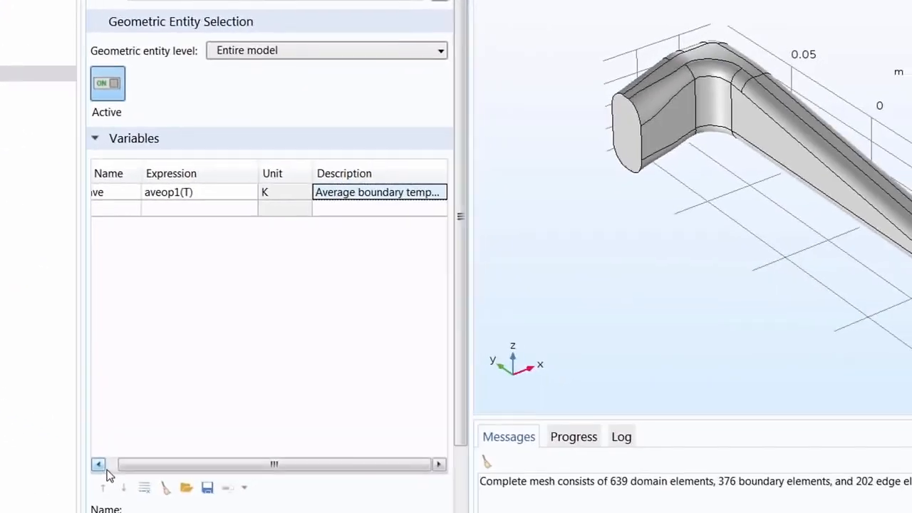
click(111, 462)
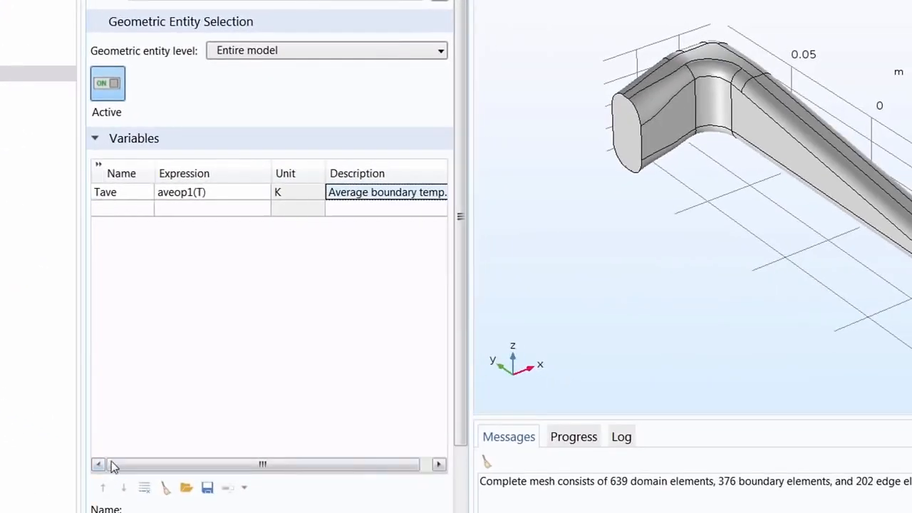
click(98, 165)
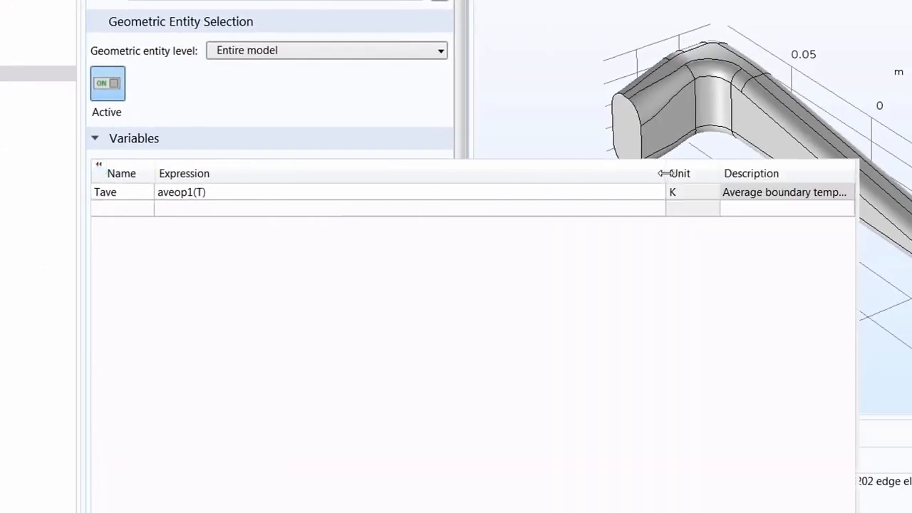
Narrow the Expression and Unit columns so the description fits, and return the variables table to its compact width.
drag(659, 173, 312, 187)
drag(716, 172, 442, 199)
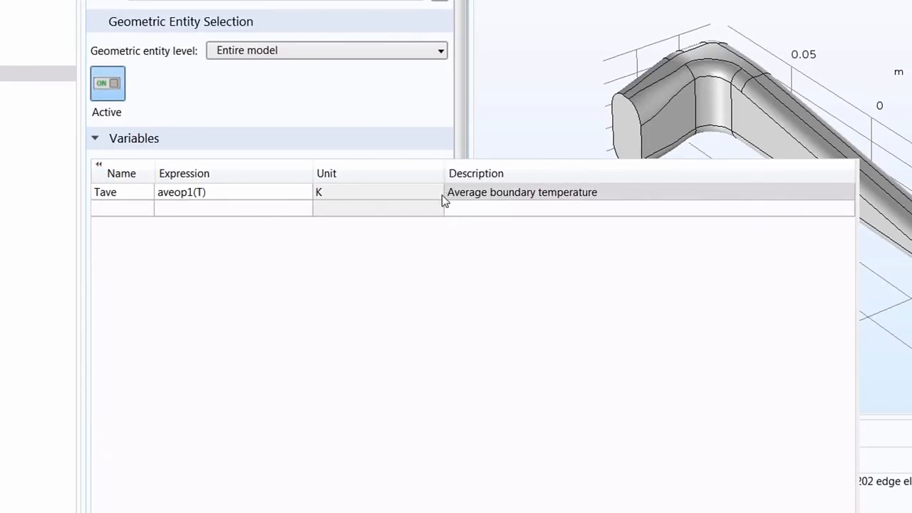
click(98, 164)
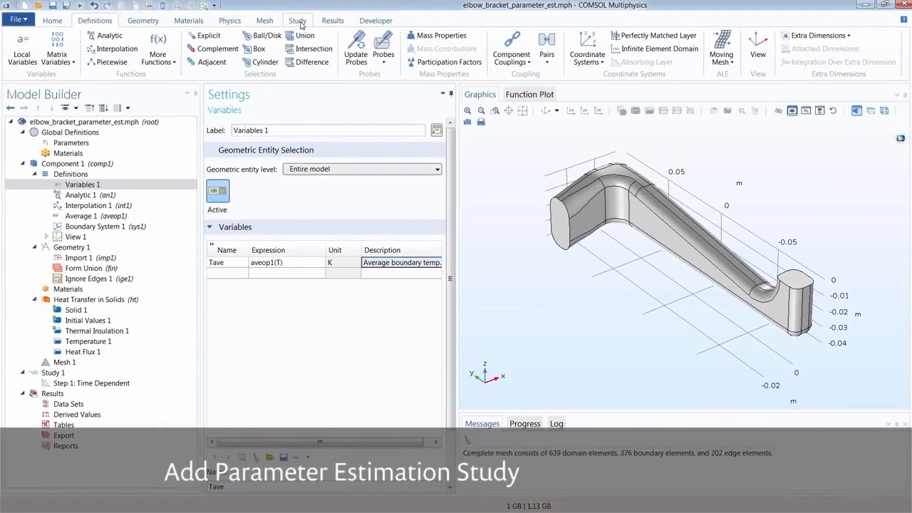
Add a Parameter Estimation step to Study 1.
click(299, 22)
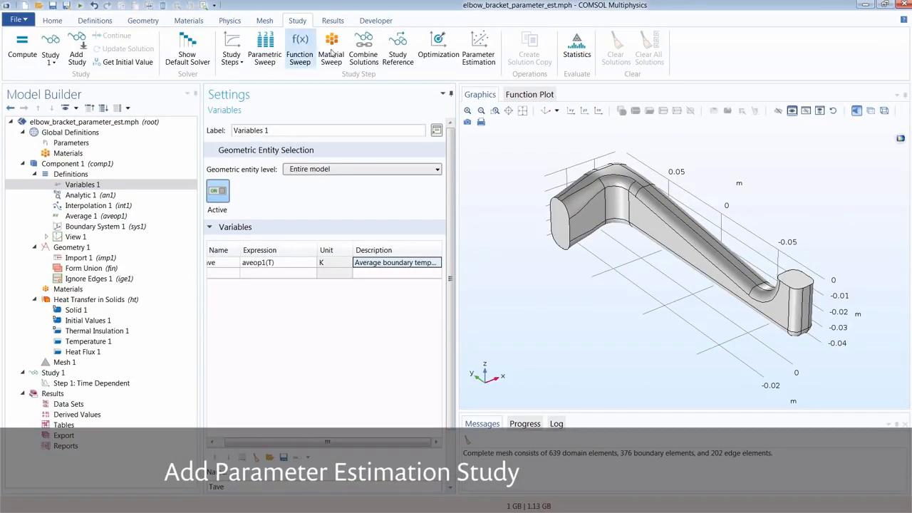
click(479, 57)
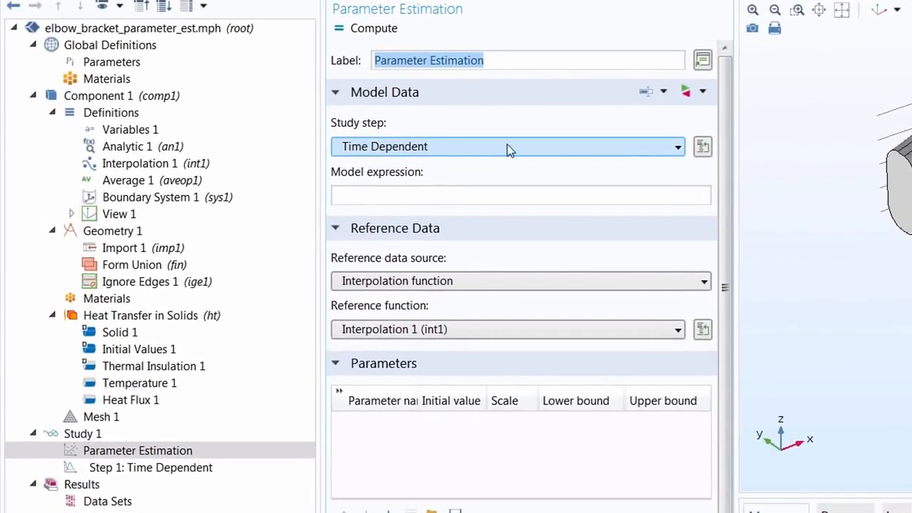
Examine the Time Dependent step and the Interpolation 1 function that the parameter estimation refers to, and the available reference data sources.
click(701, 148)
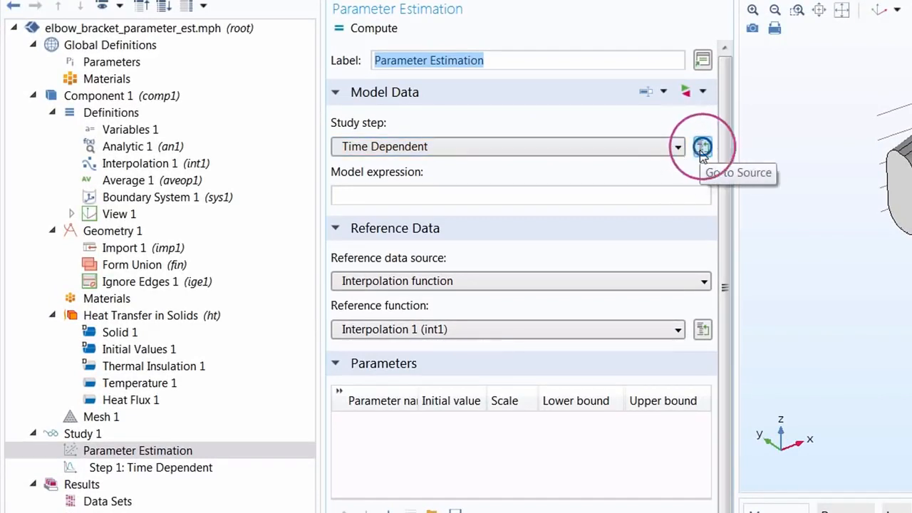
click(702, 148)
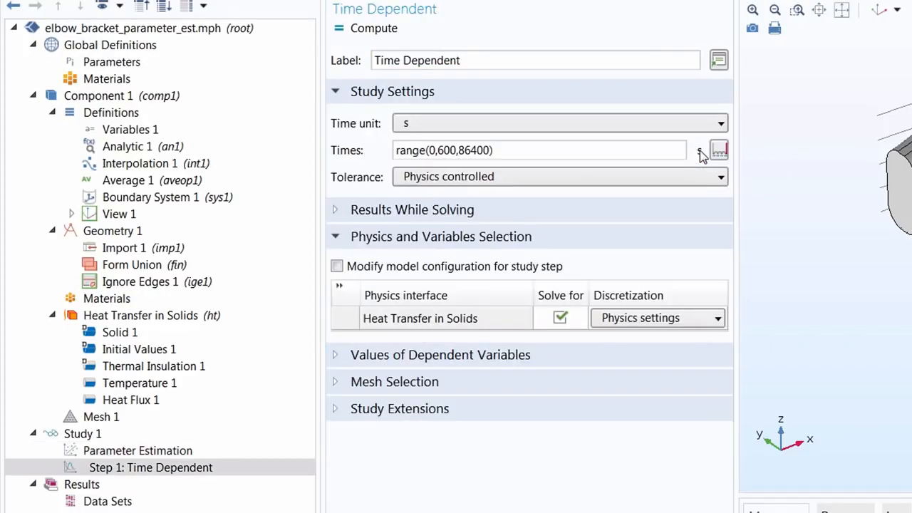
click(205, 453)
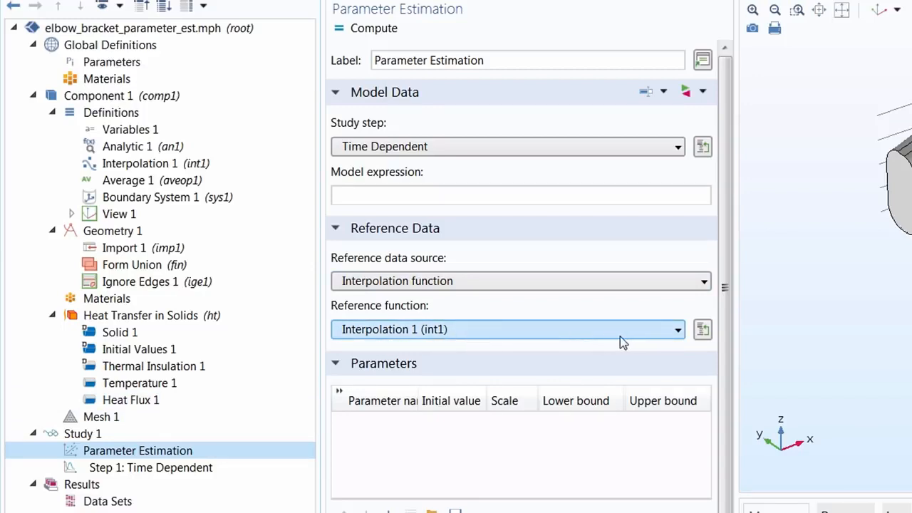
click(701, 330)
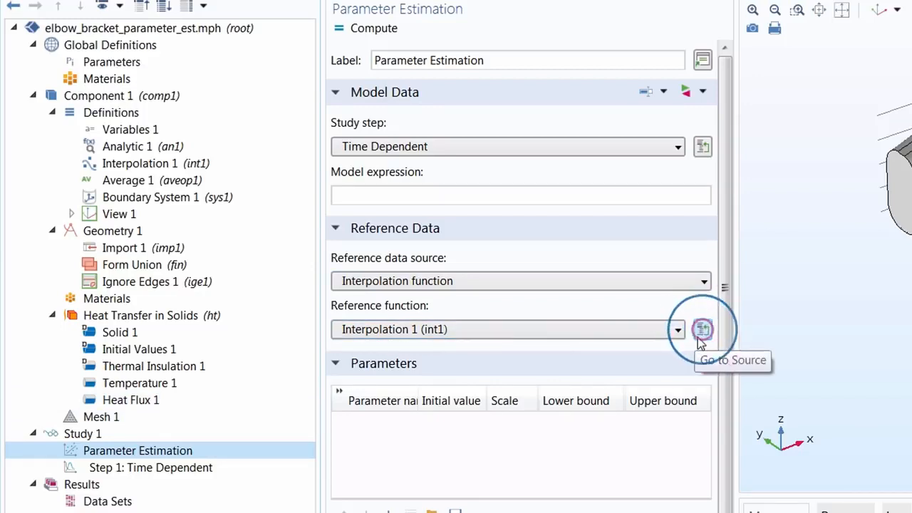
click(699, 337)
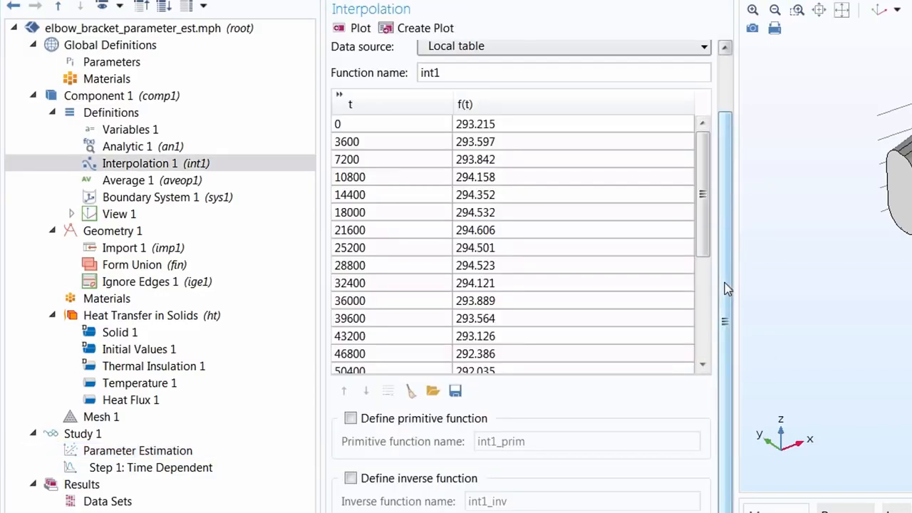
drag(724, 283, 725, 219)
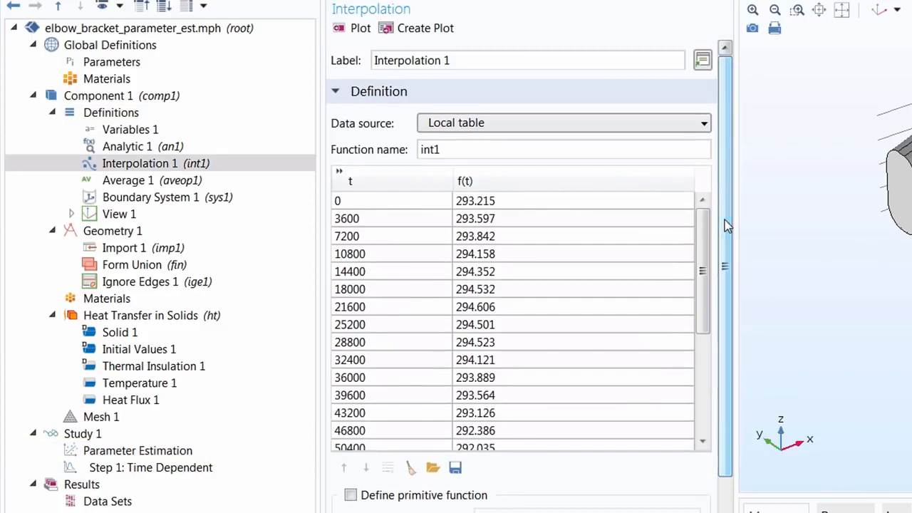
click(219, 455)
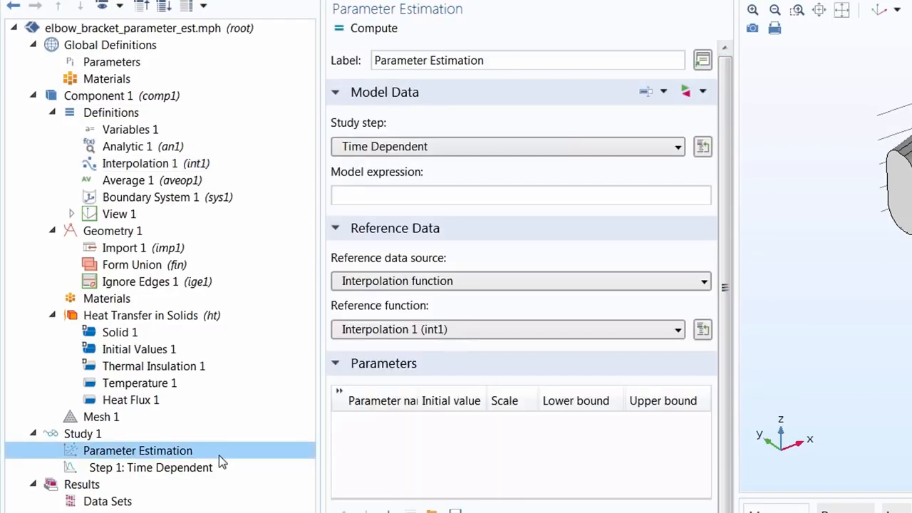
click(462, 285)
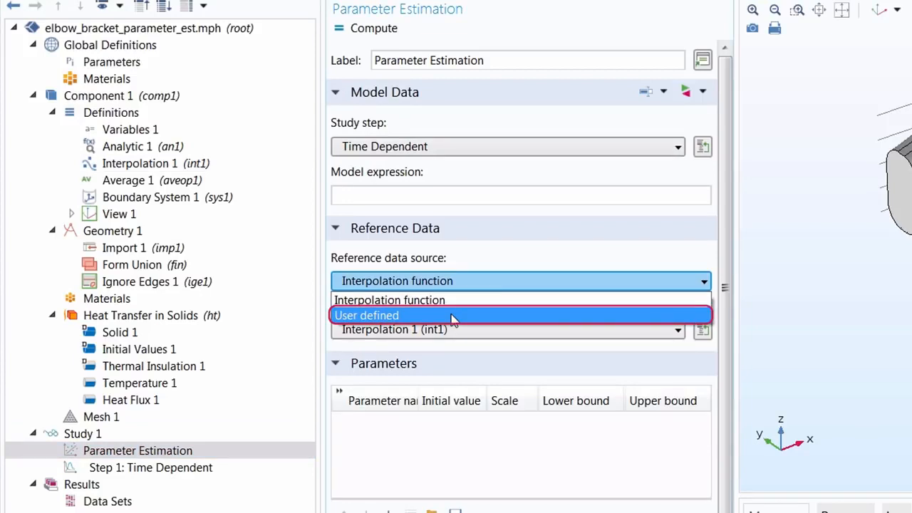
click(470, 260)
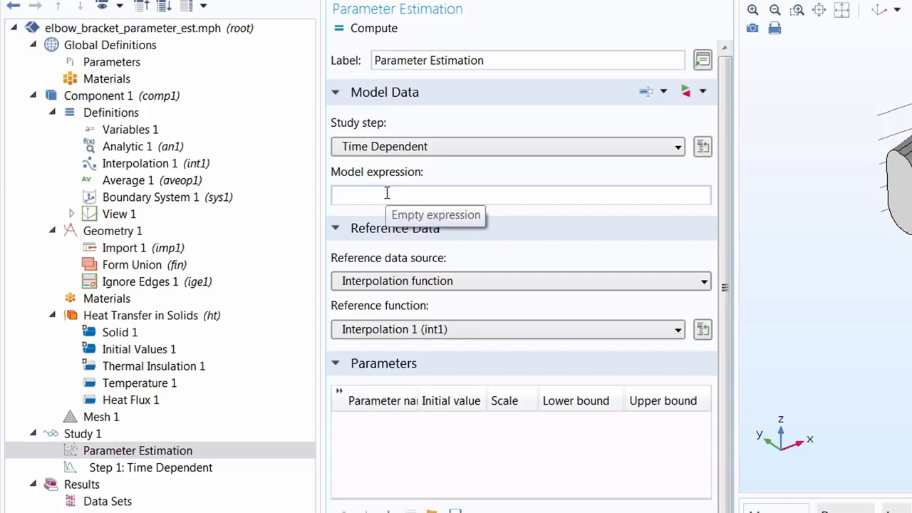
Set the parameter estimation's model expression to comp1.Tave, picked from the variables in Component 1's definitions.
click(195, 131)
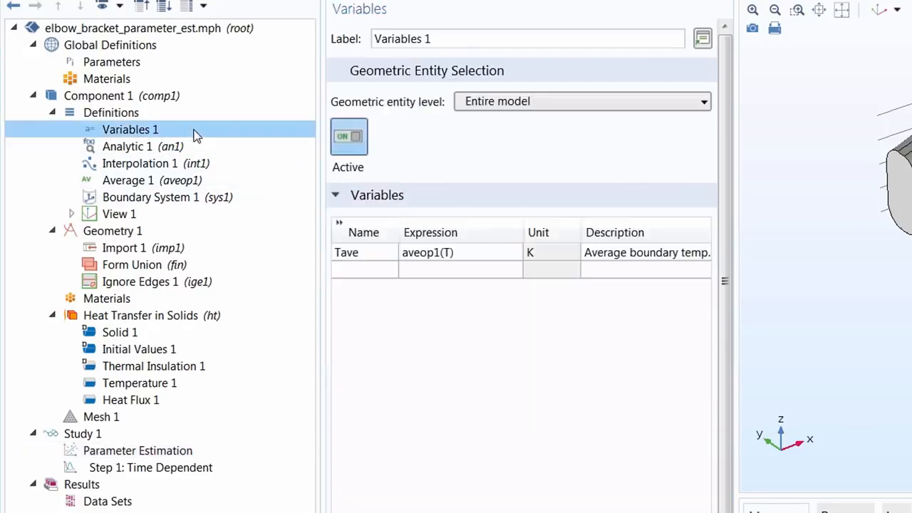
click(184, 450)
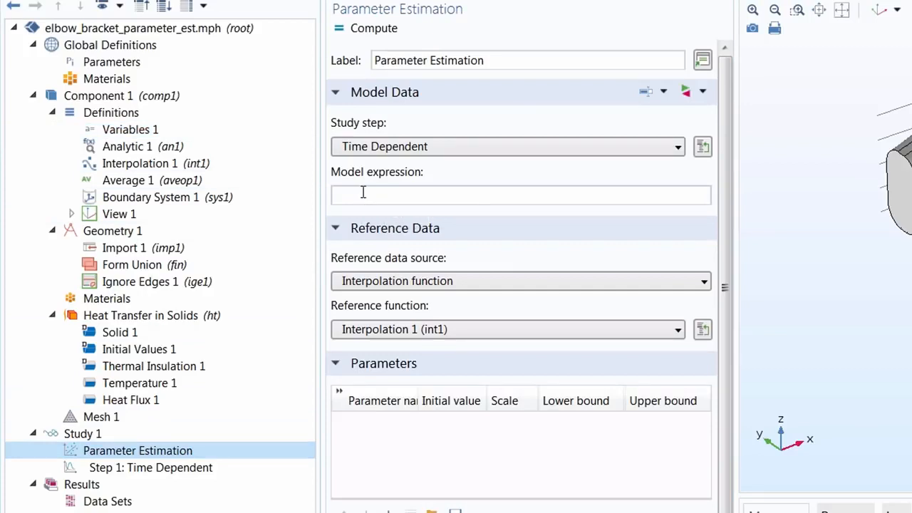
click(360, 194)
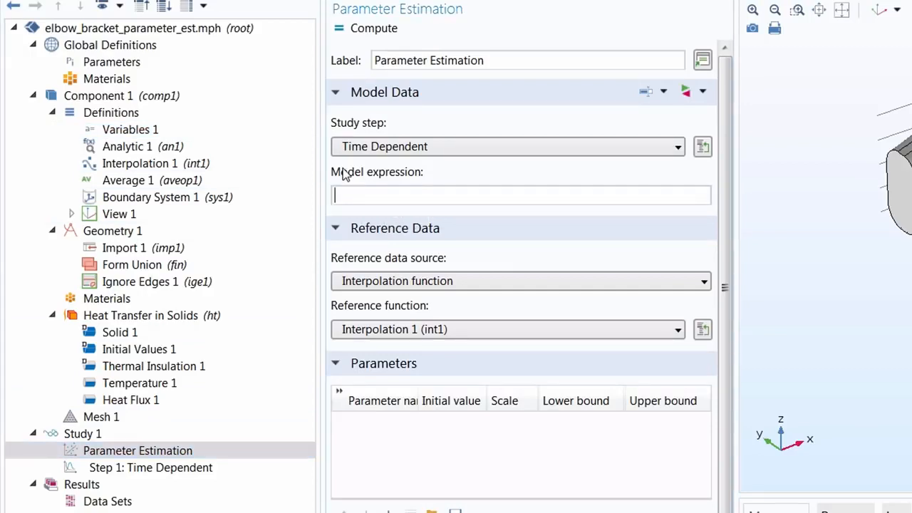
key(ctrl+space)
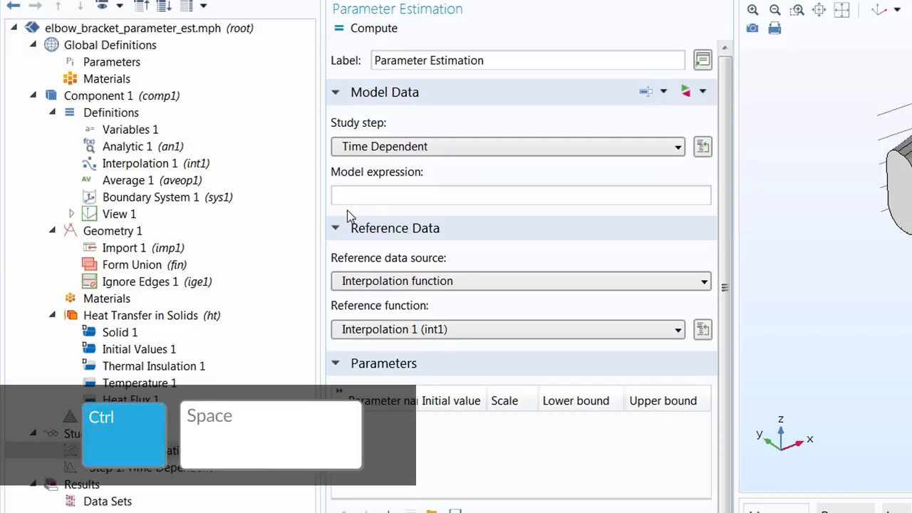
key(ctrl+space)
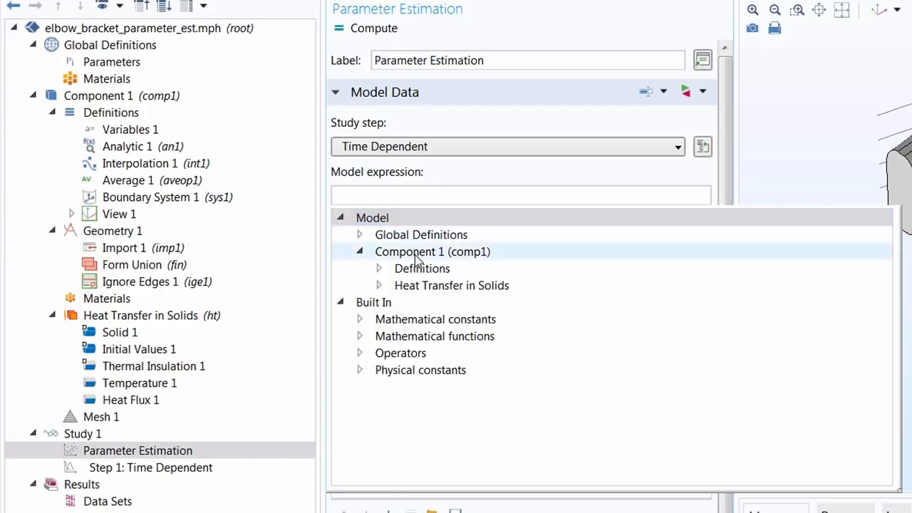
click(382, 269)
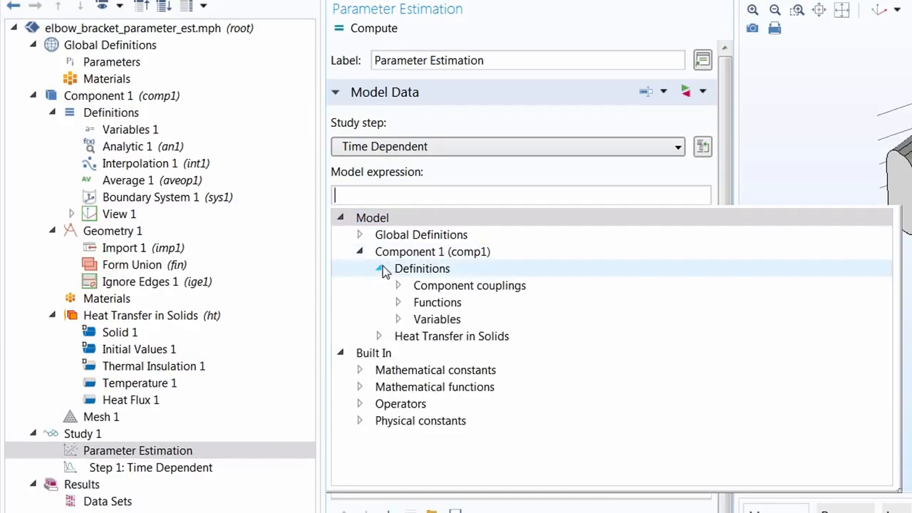
click(397, 320)
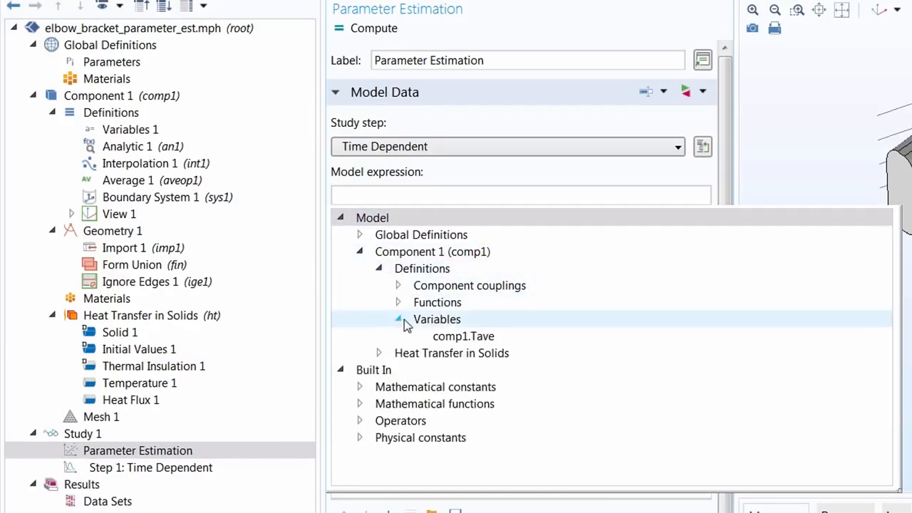
double_click(463, 340)
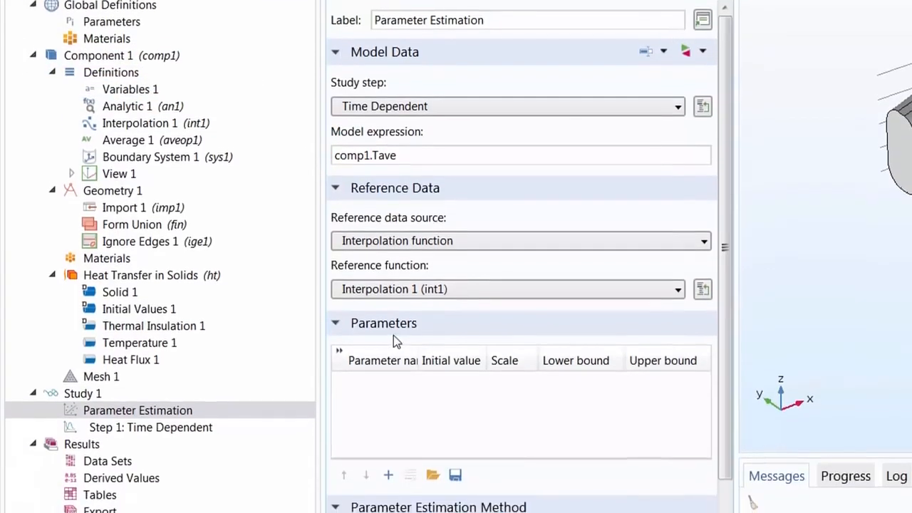
Add a parameter row to the parameter estimation and choose k (Thermal conductivity) as the parameter to estimate.
click(387, 470)
click(377, 379)
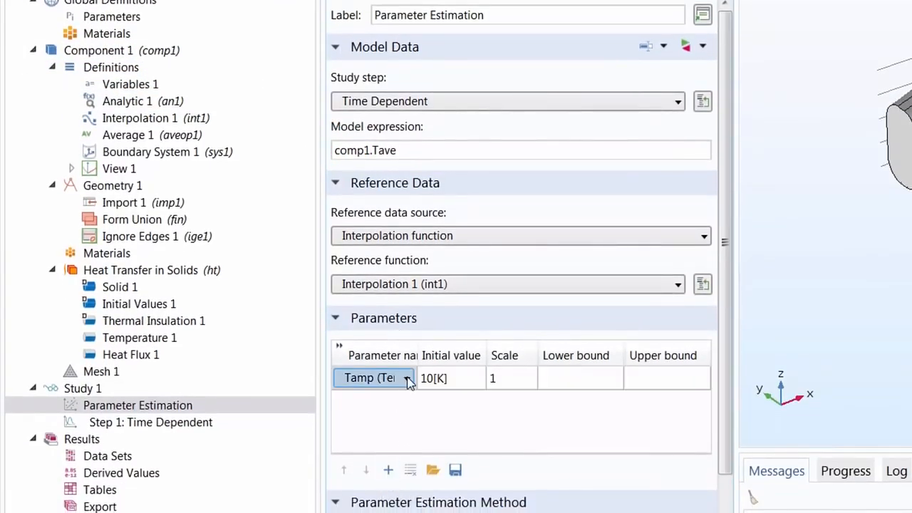
click(407, 378)
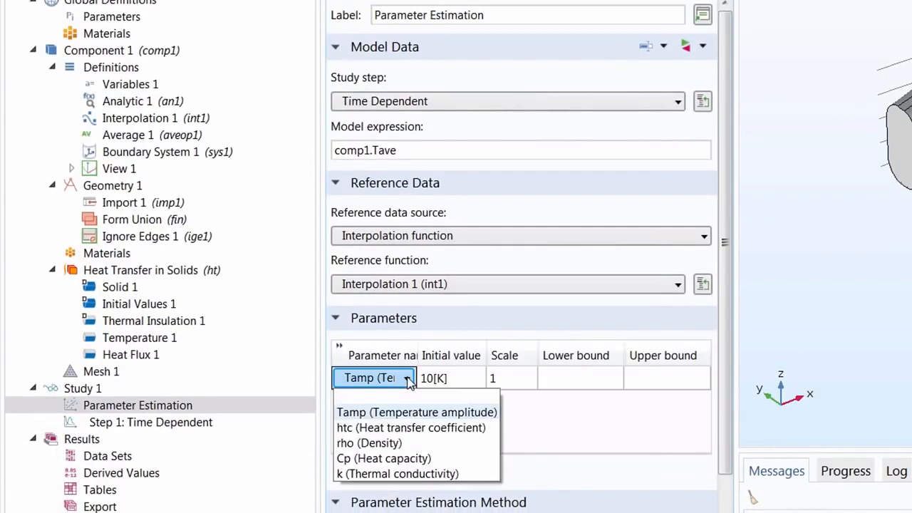
click(466, 474)
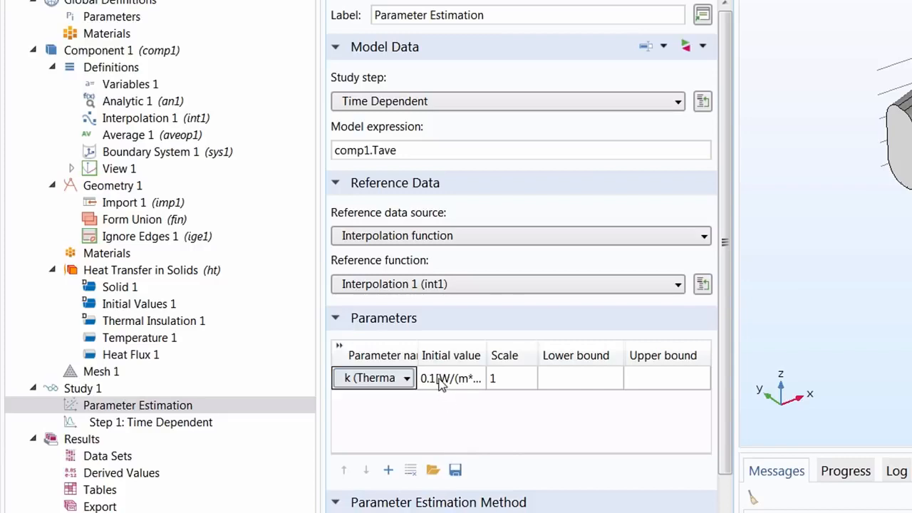
Set the lower bound of k to 0.1 and its upper bound to 3 in the expanded parameters table, then collapse the table.
click(340, 347)
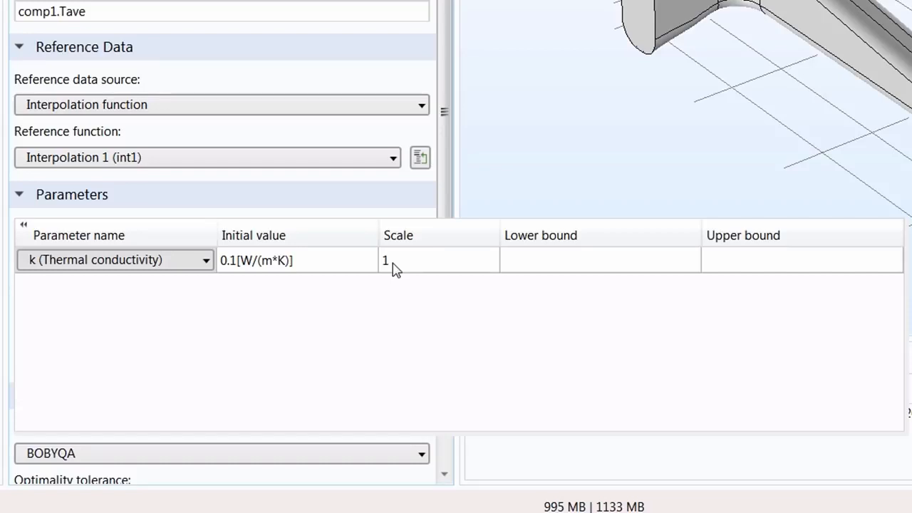
click(523, 262)
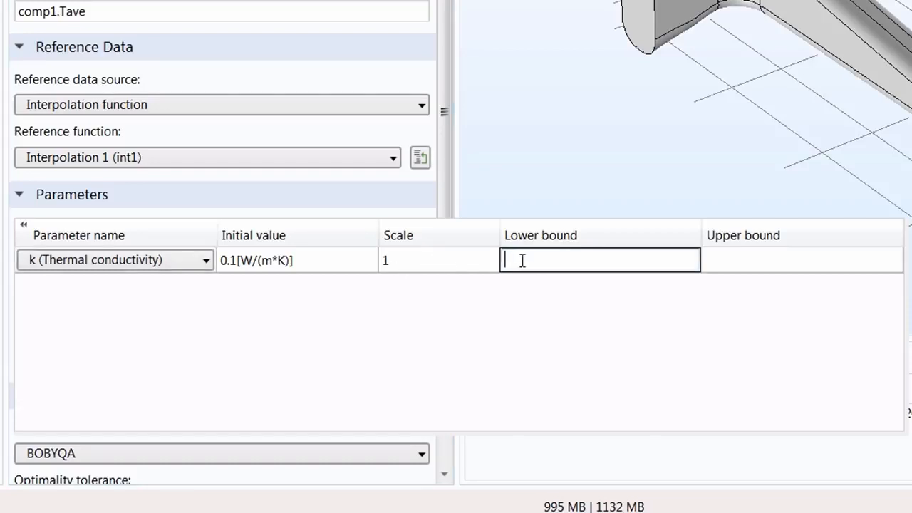
text(0.1)
key(Tab)
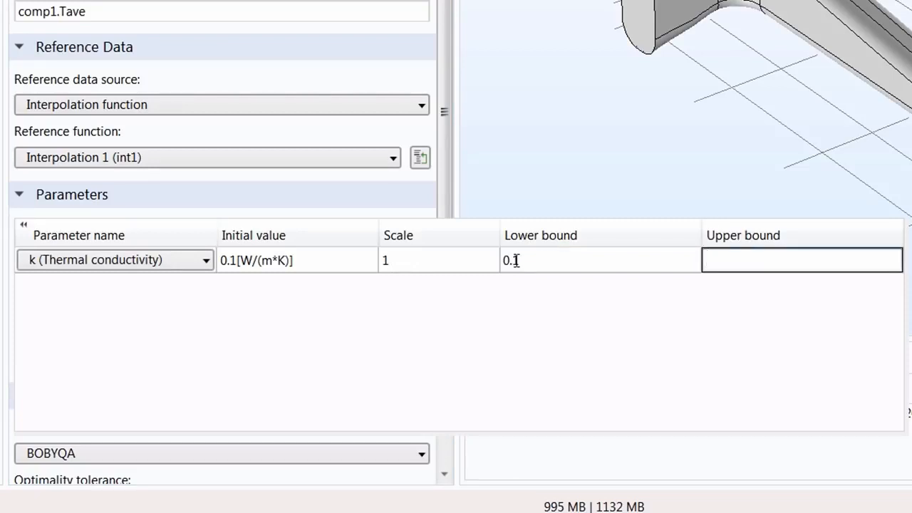
text(3)
key(Return)
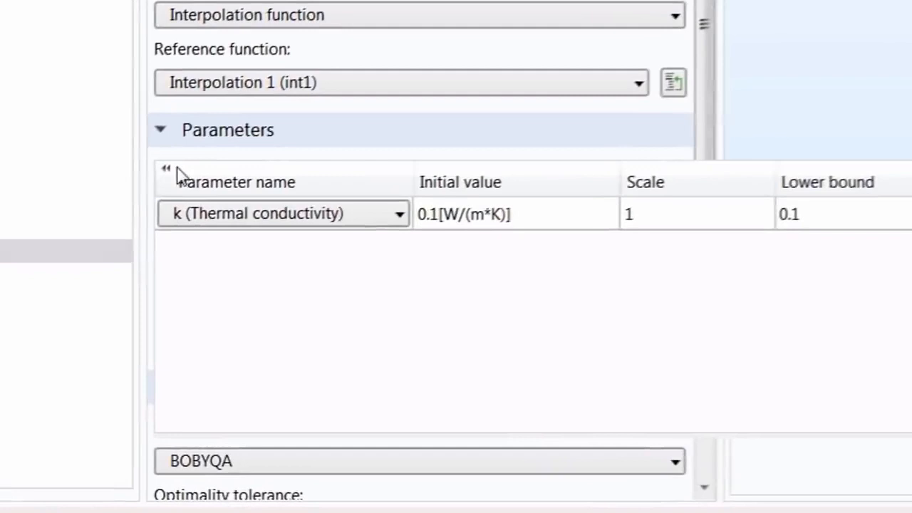
click(23, 225)
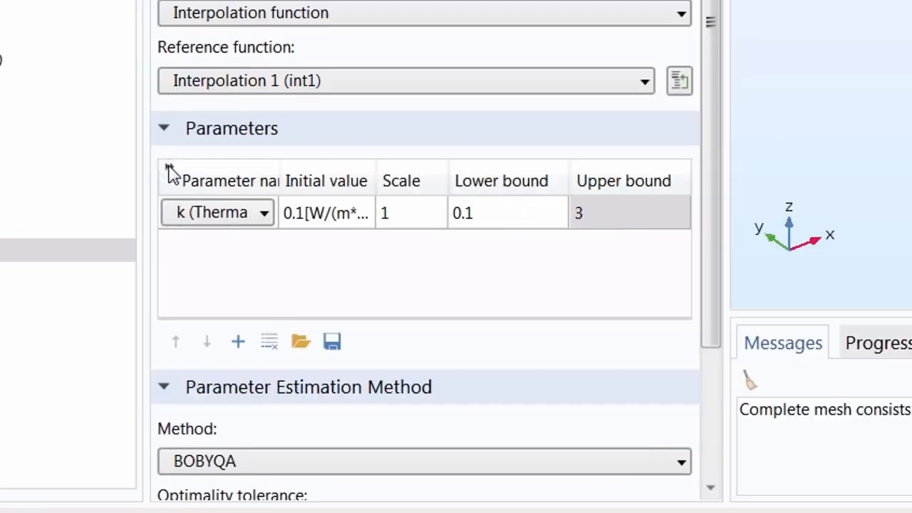
Change the parameter estimation method to SNOPT.
scroll(427, 301, down, 3)
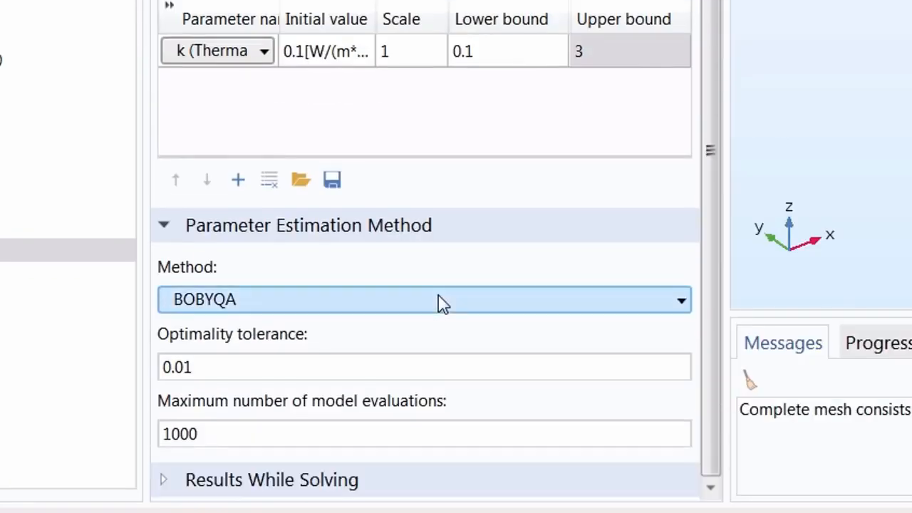
click(276, 304)
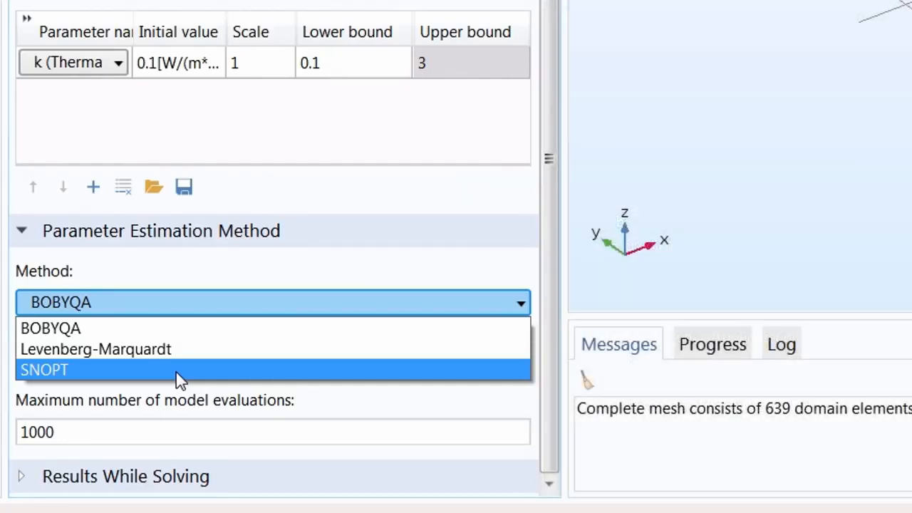
click(179, 379)
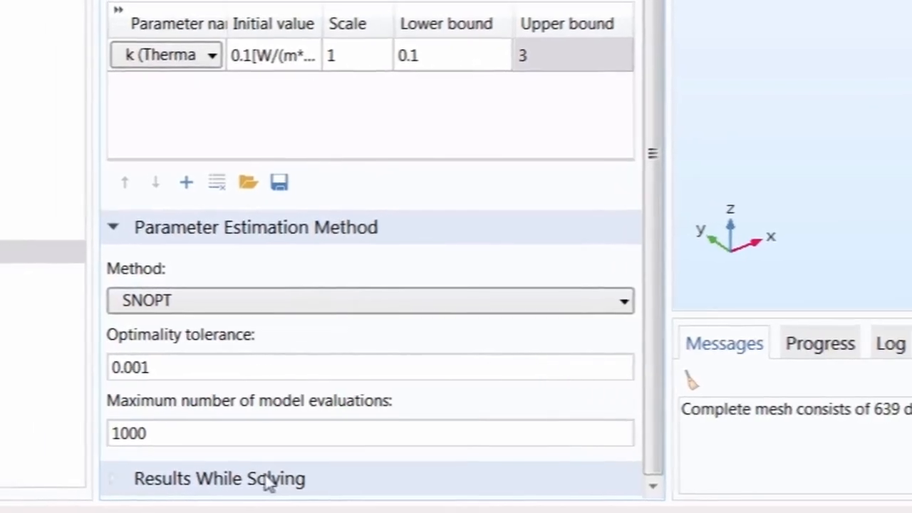
Turn on plotting of results while solving for the parameter estimation.
click(140, 476)
scroll(374, 406, down, 5)
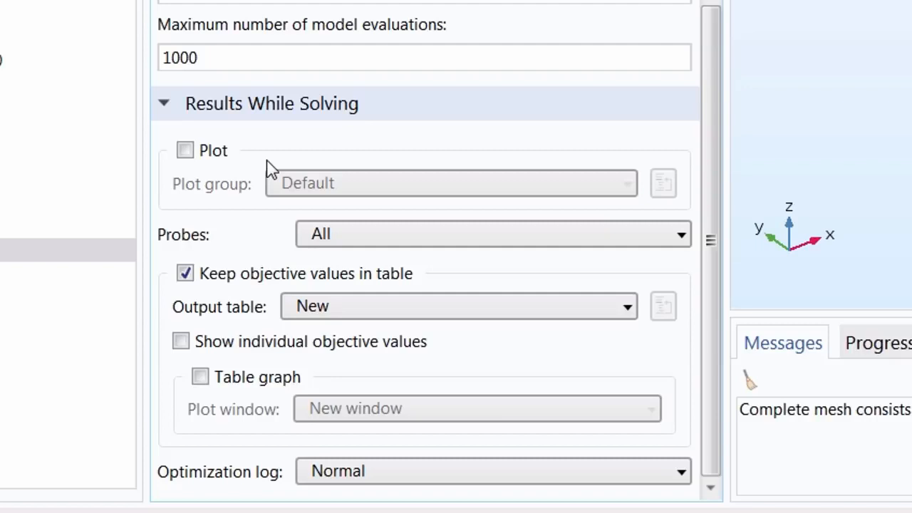
click(218, 157)
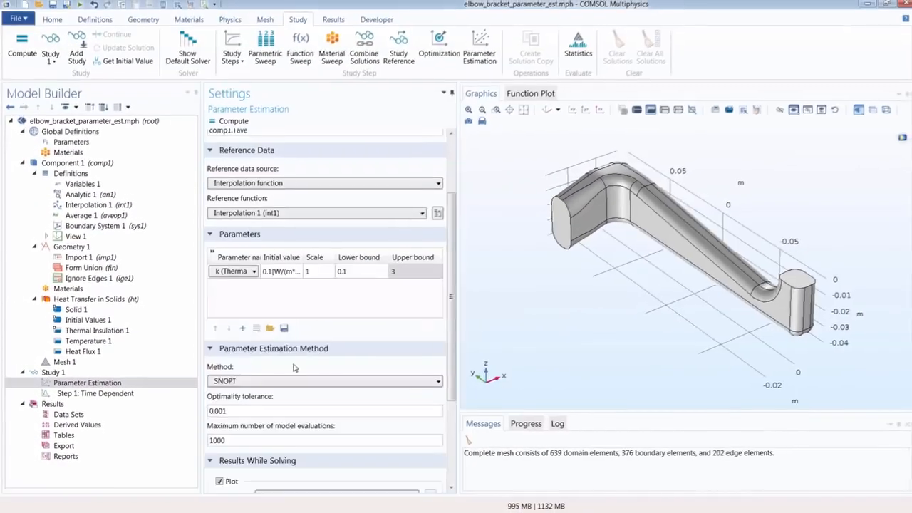
scroll(340, 344, up, 4)
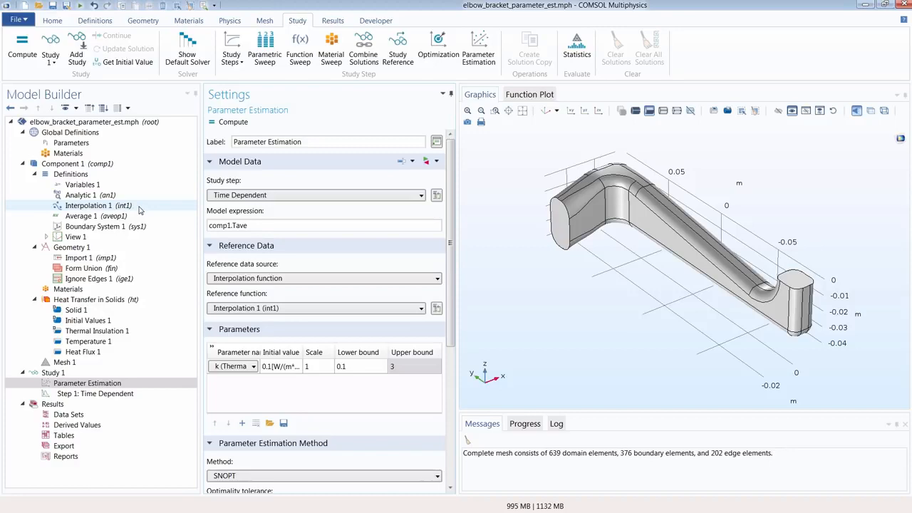
Compute the study with the configured parameter estimation.
click(239, 127)
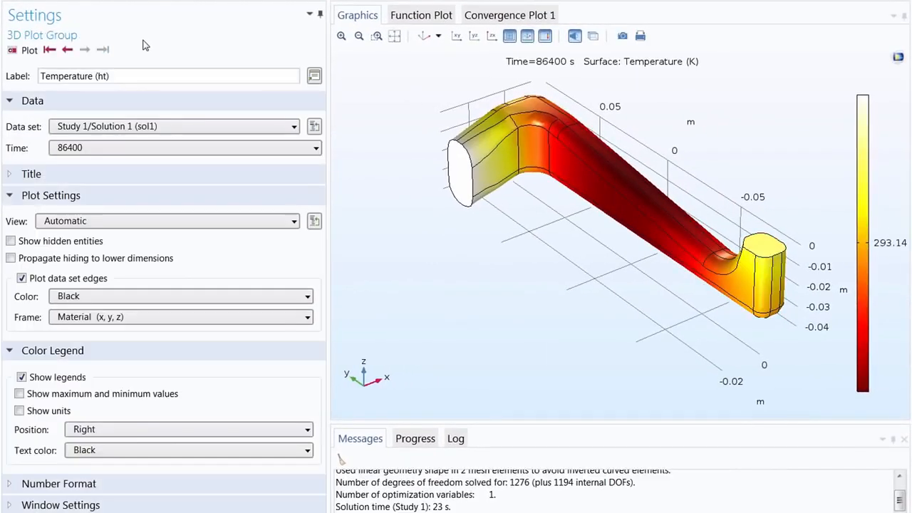
right_drag(539, 243, 488, 249)
middle_drag(488, 249, 467, 232)
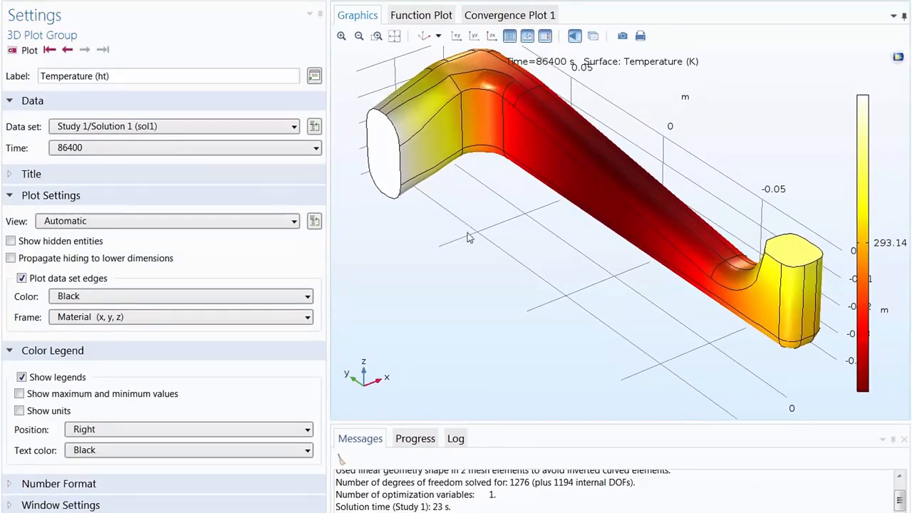
right_drag(468, 233, 466, 252)
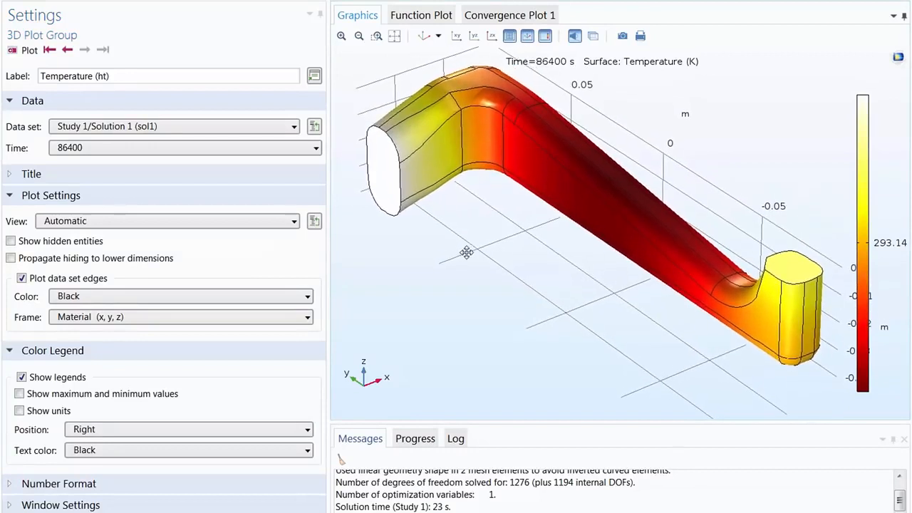
Plot the bracket's surface temperature at time 17400 s.
click(131, 154)
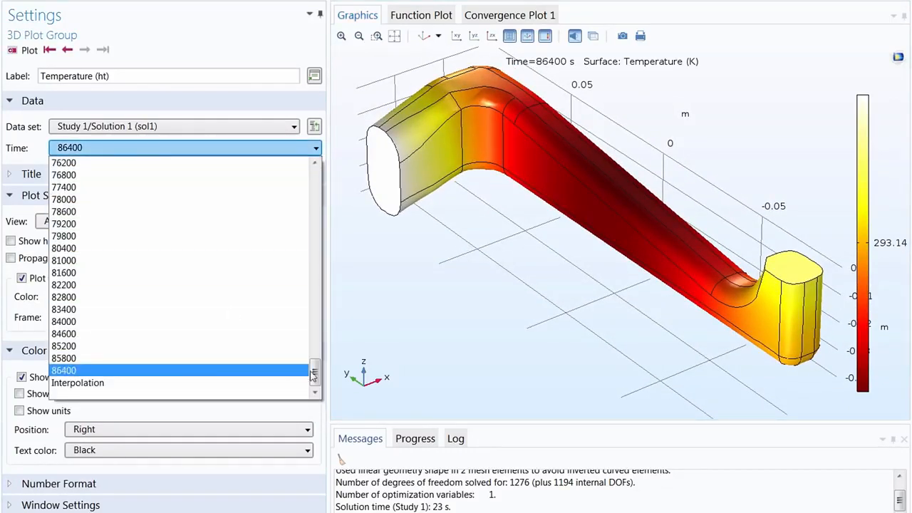
scroll(330, 318, up, 3)
drag(314, 356, 314, 219)
click(220, 226)
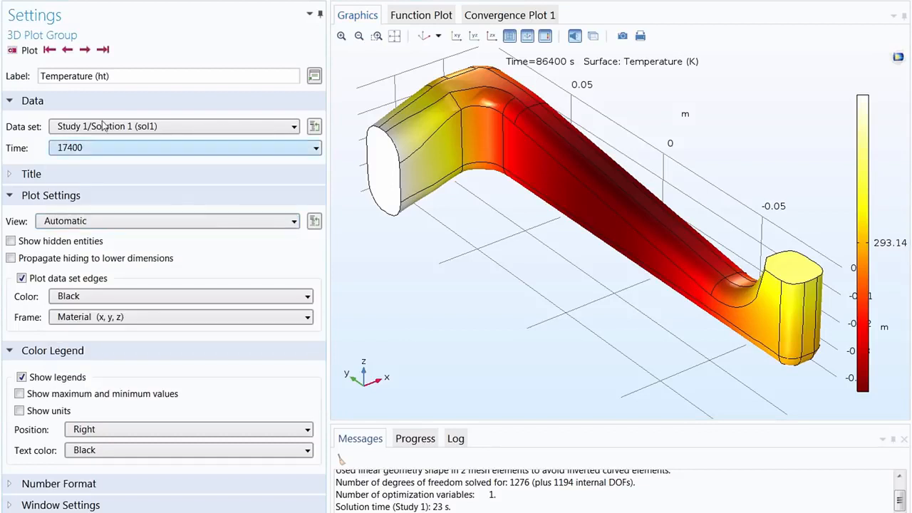
click(29, 51)
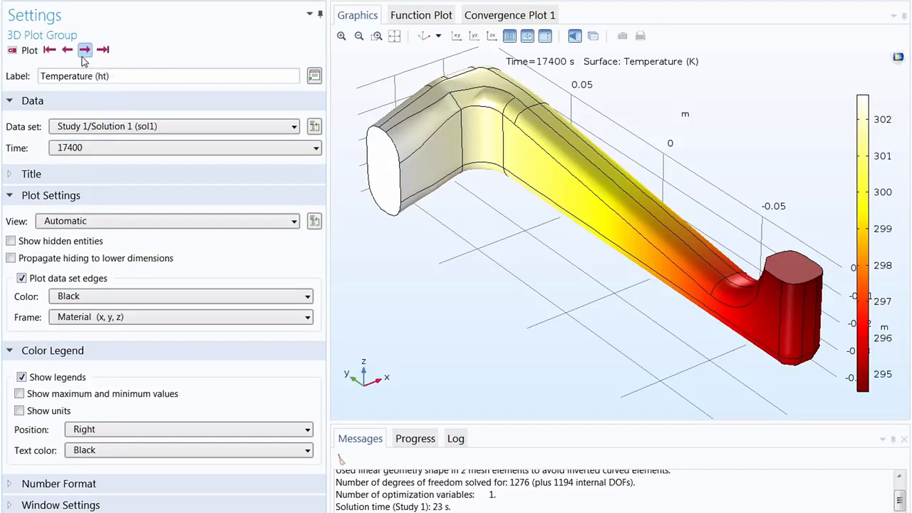
Advance the temperature plot through the following solution times to 20400 s.
click(84, 50)
click(83, 55)
click(83, 55)
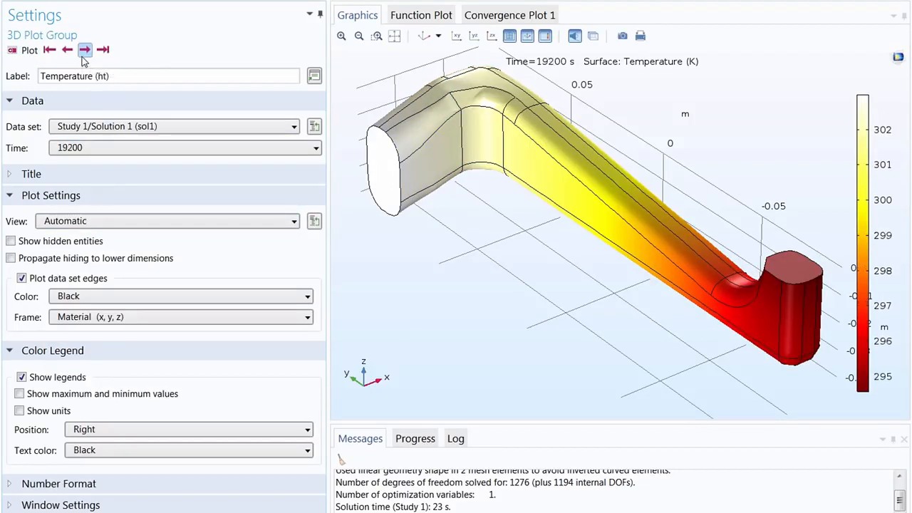
click(84, 51)
click(84, 51)
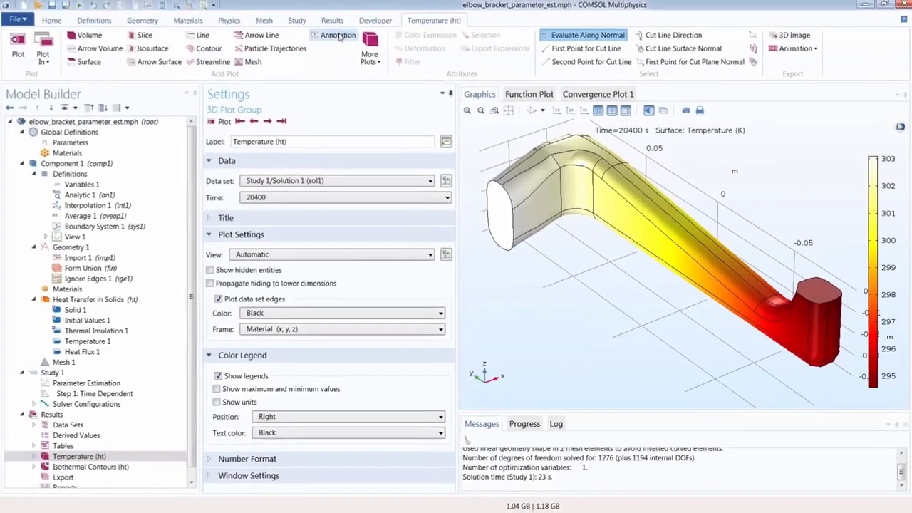
Add a 1D plot group containing a Global plot and label the Global plot "Comp. results".
click(340, 23)
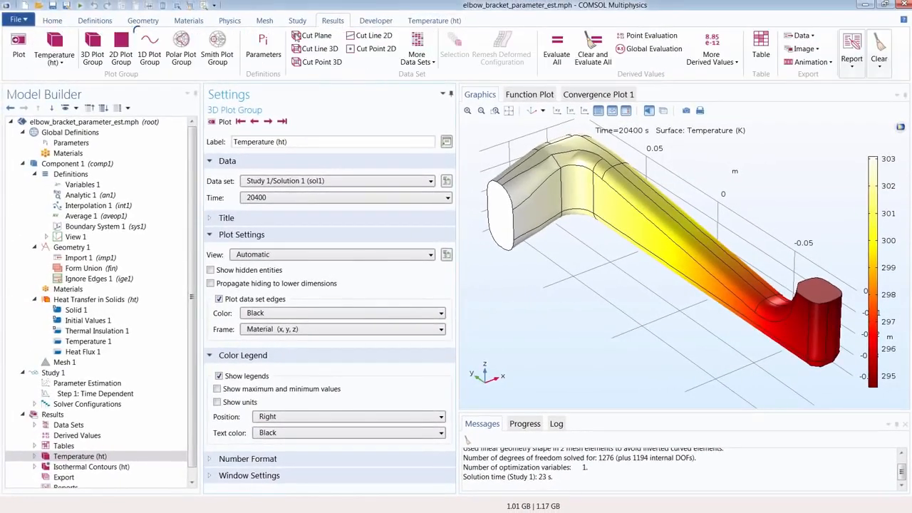
click(150, 54)
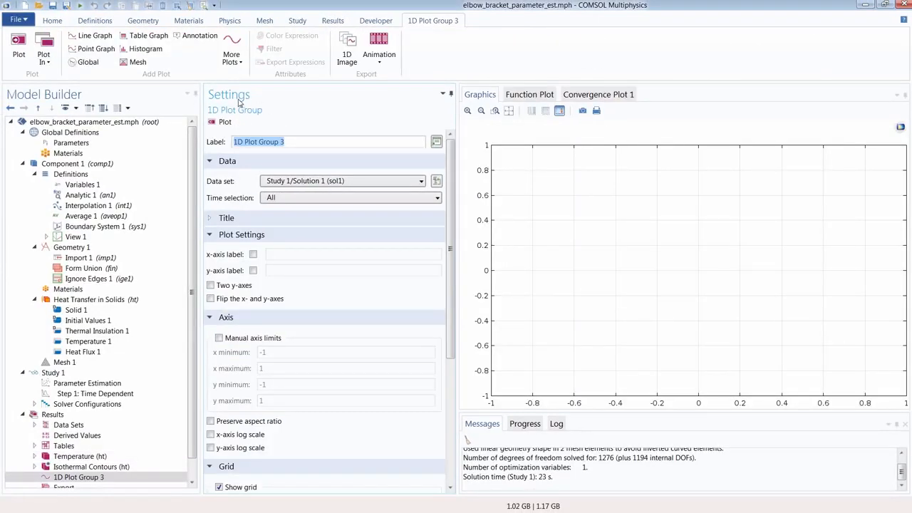
click(88, 63)
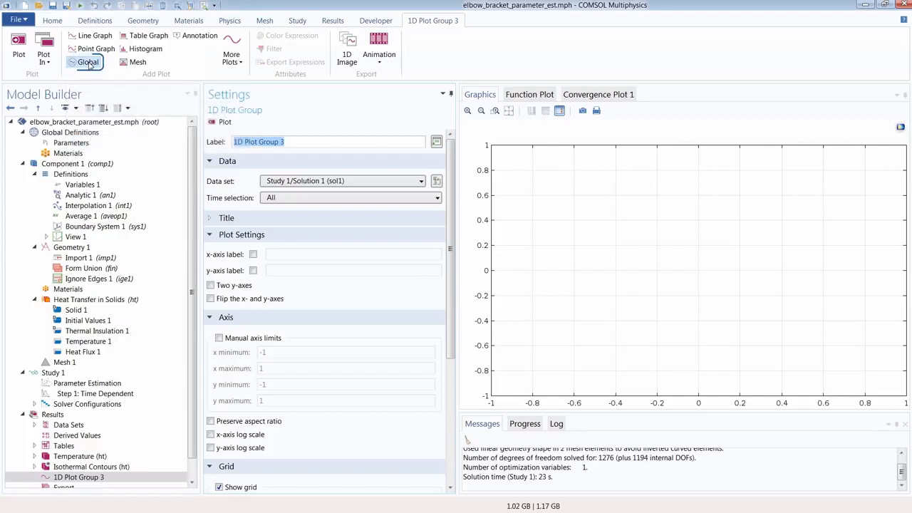
drag(259, 142, 233, 143)
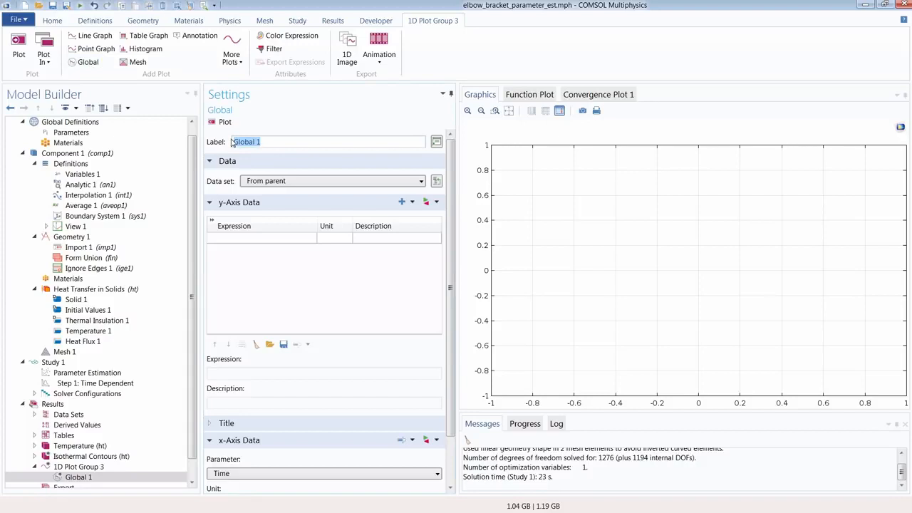
key(BackSpace)
text(Comp. results)
Use Tave (Average boundary temperature) as the y-axis expression of Comp. results and plot it.
click(231, 241)
click(232, 241)
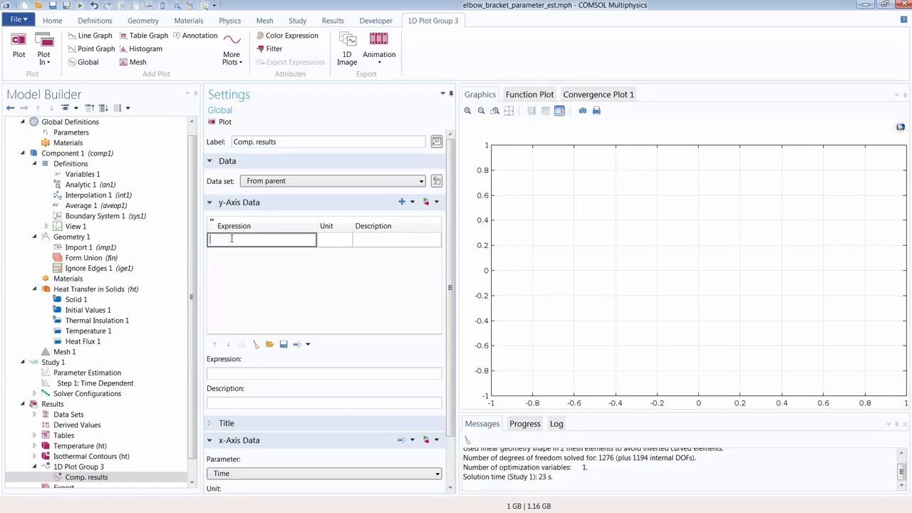
key(ctrl+space)
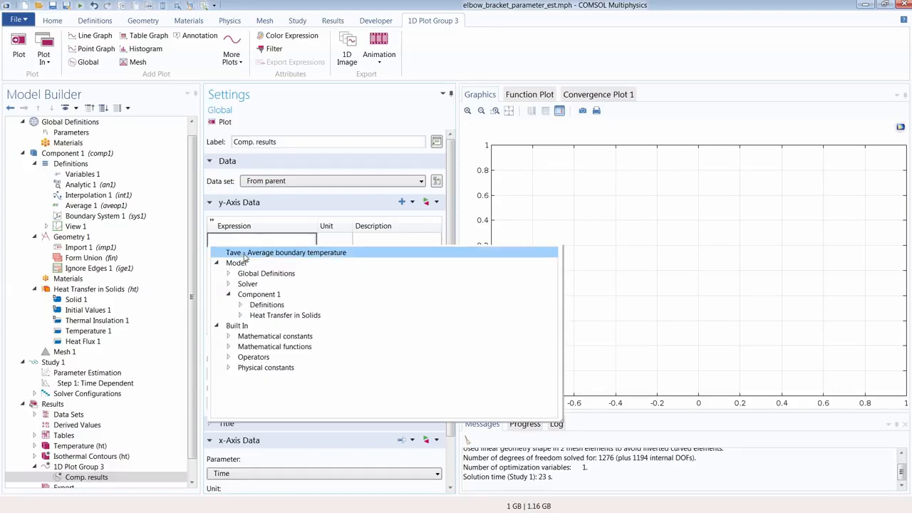
double_click(244, 255)
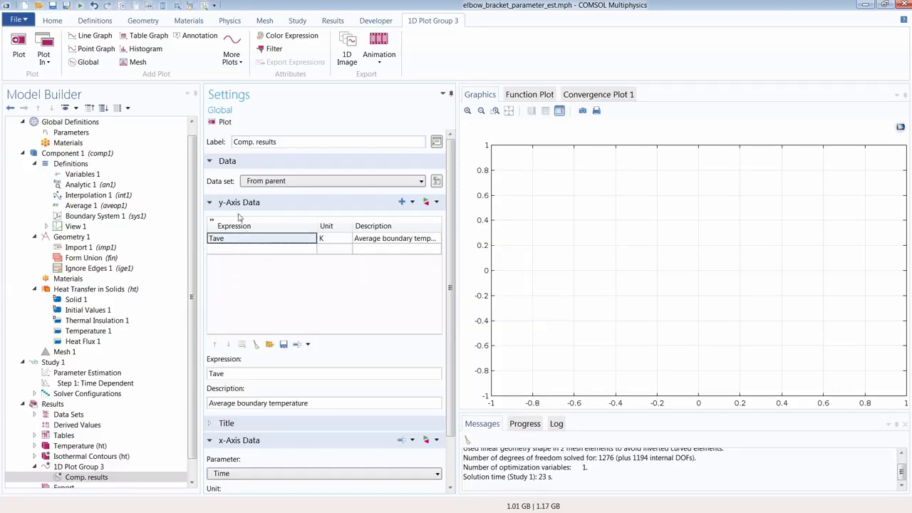
click(222, 121)
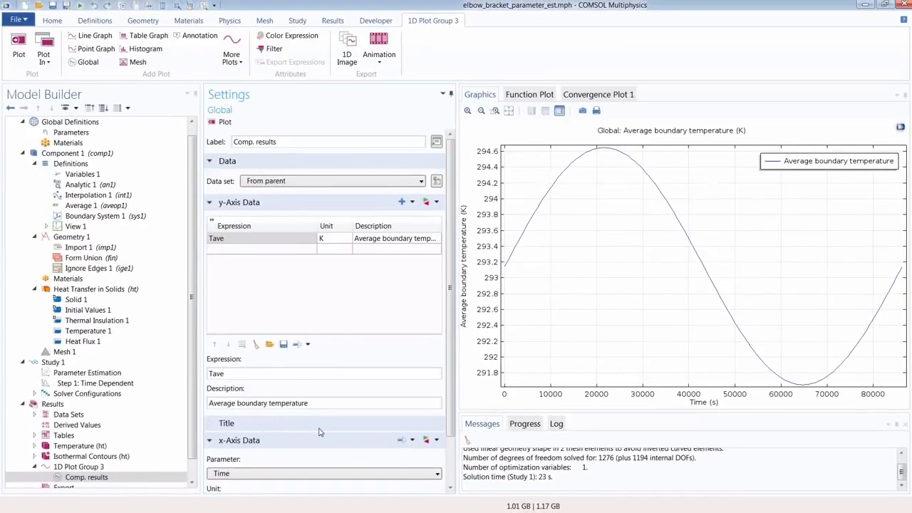
Set the title type of the Comp. results plot to None.
click(320, 427)
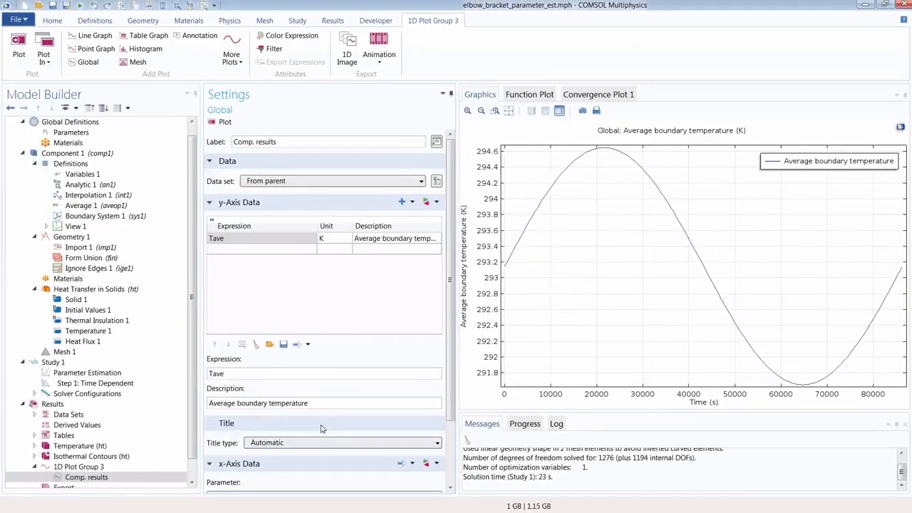
click(319, 442)
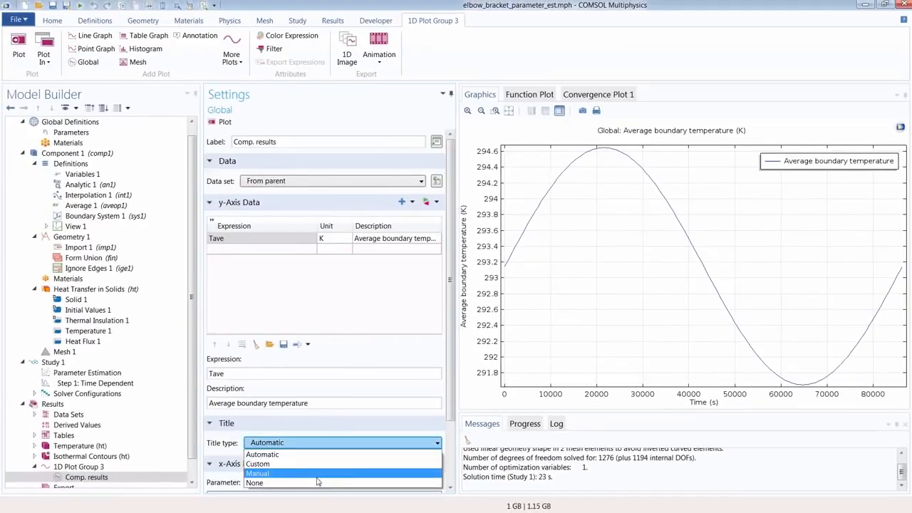
click(317, 483)
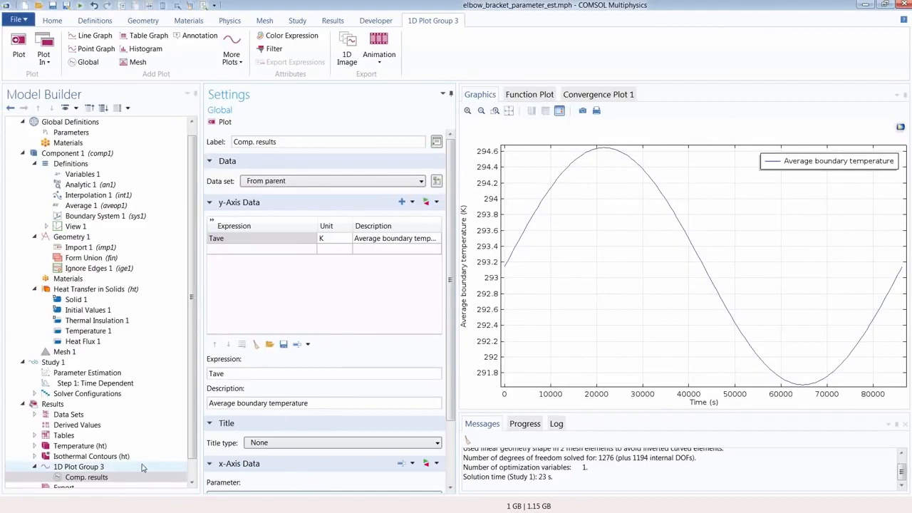
Enable a custom y-axis label for the 1D plot group and shorten it to "Temperature (K)".
click(106, 468)
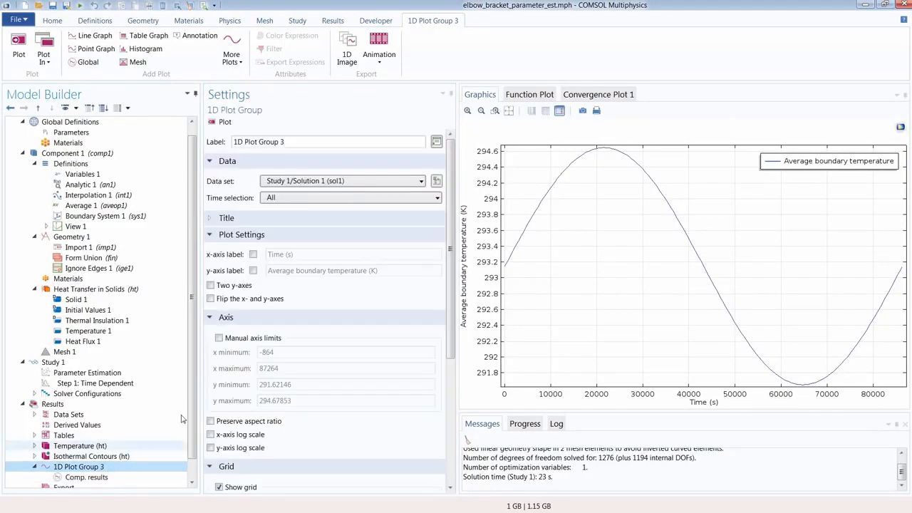
click(253, 270)
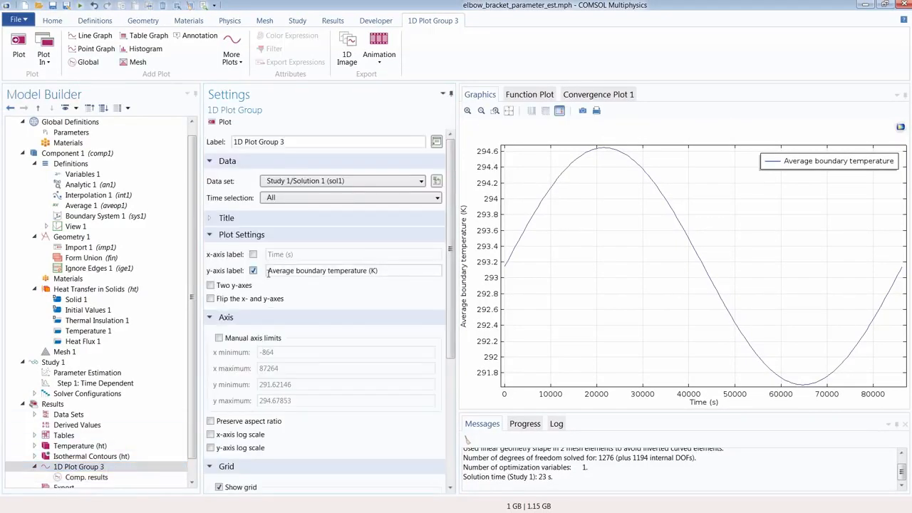
drag(268, 270, 329, 279)
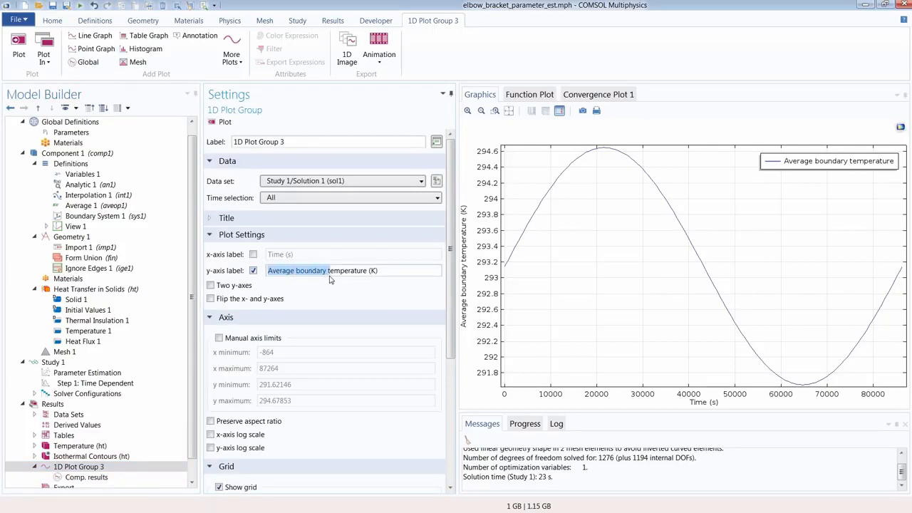
key(BackSpace)
key(Delete)
text(T)
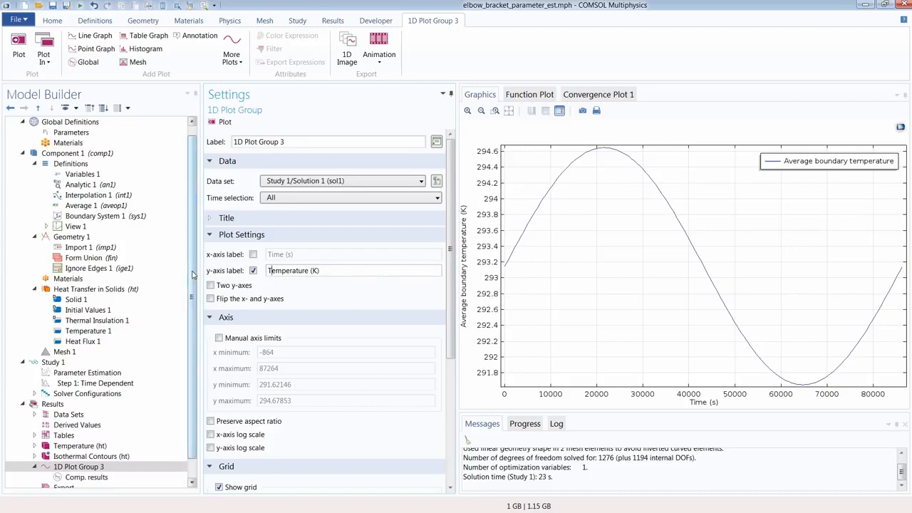
Add a second Global plot to the 1D plot group and label it "Exp. data".
scroll(157, 427, down, 2)
click(140, 448)
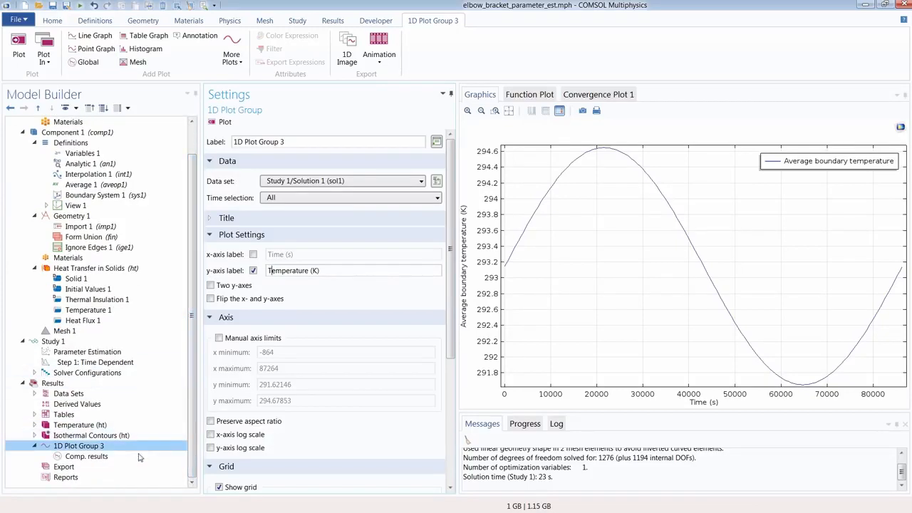
click(140, 456)
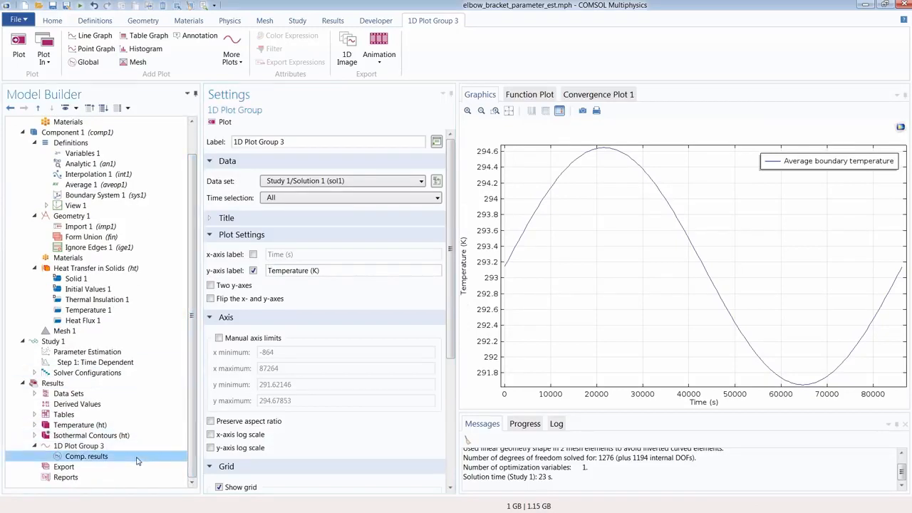
click(98, 66)
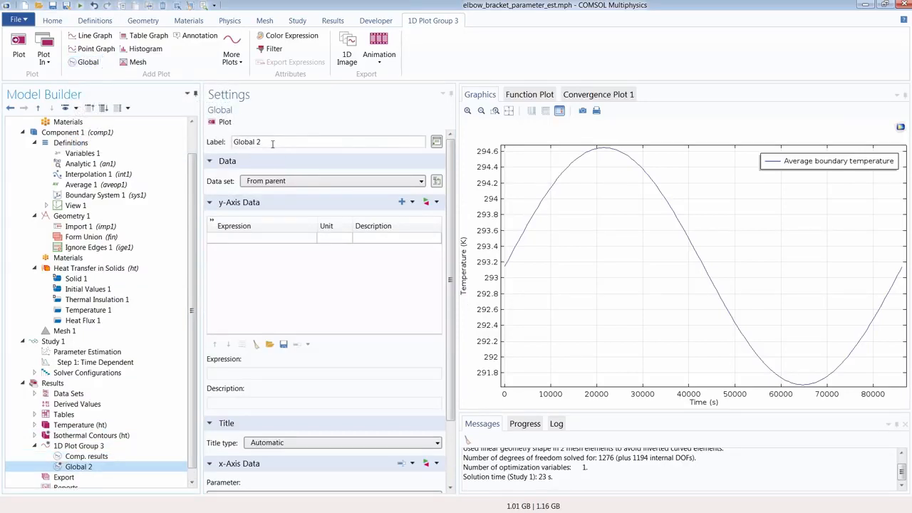
drag(272, 141, 227, 145)
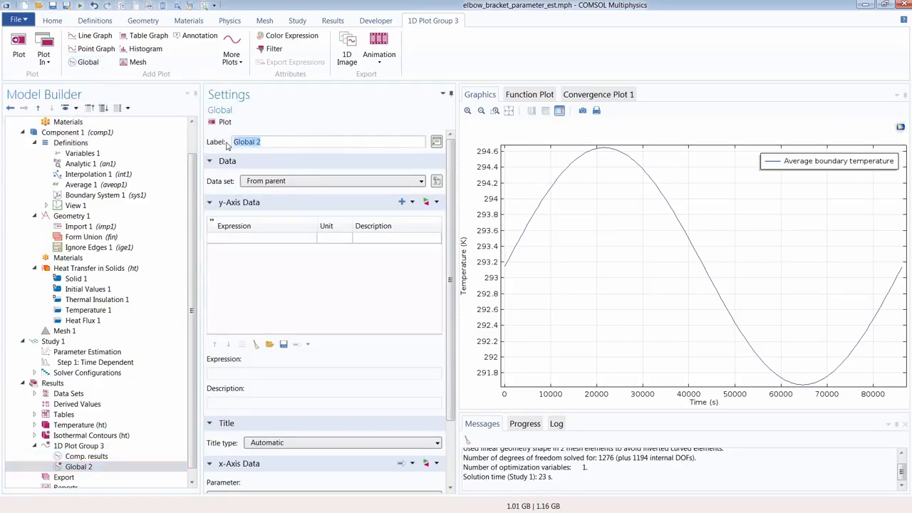
text(Exp. data)
Choose the component's interpolation function int1(t) as the y-axis expression of the Exp. data plot.
click(246, 241)
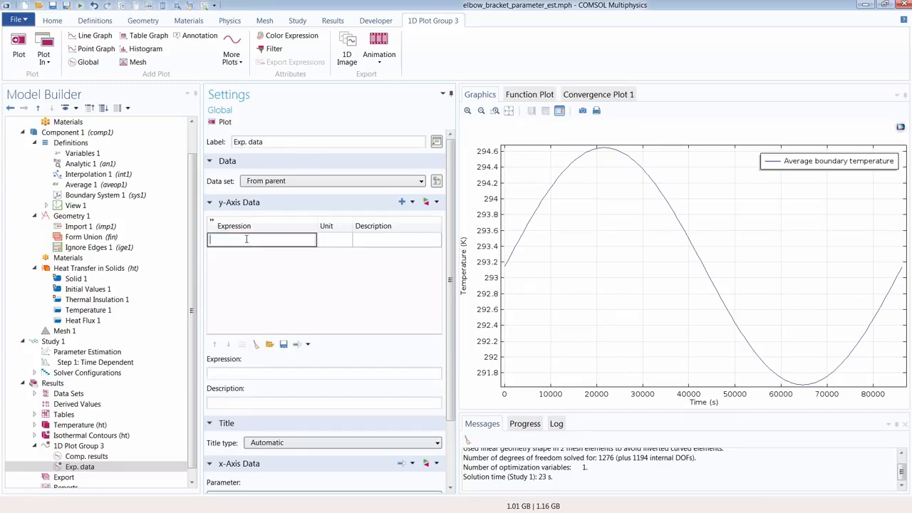
key(ctrl+space)
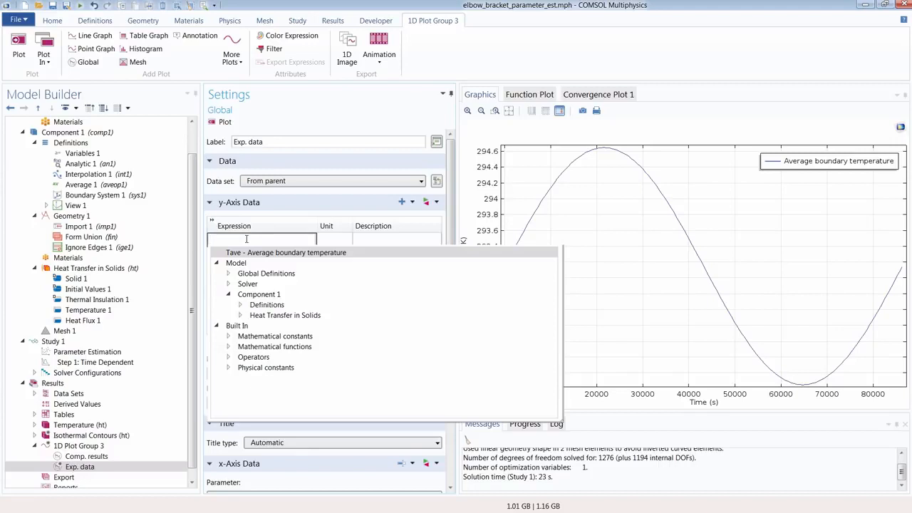
click(240, 305)
click(251, 326)
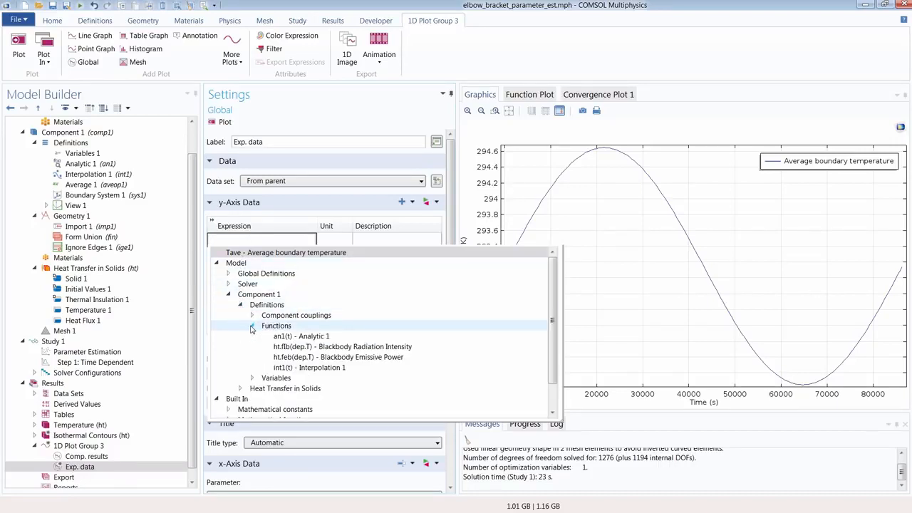
double_click(319, 369)
click(327, 294)
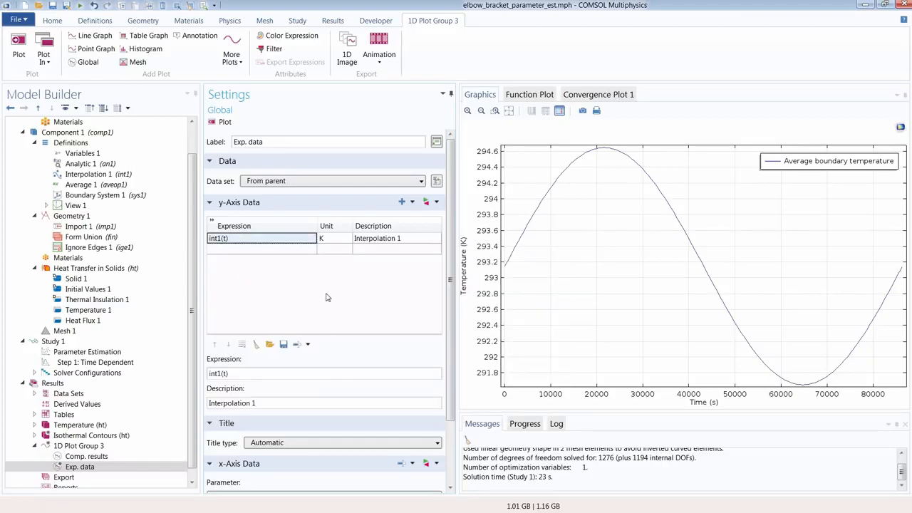
Change the description of the int1(t) expression to "Experimental data".
click(407, 239)
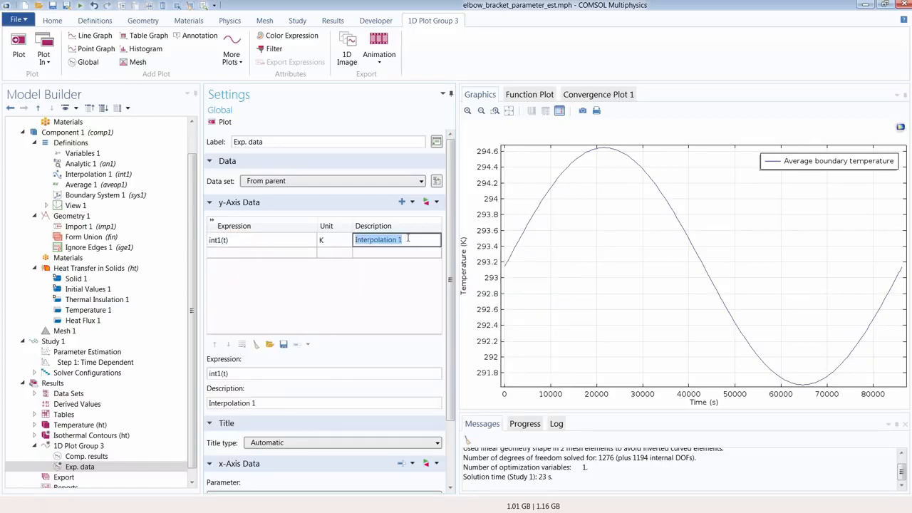
text(Expe)
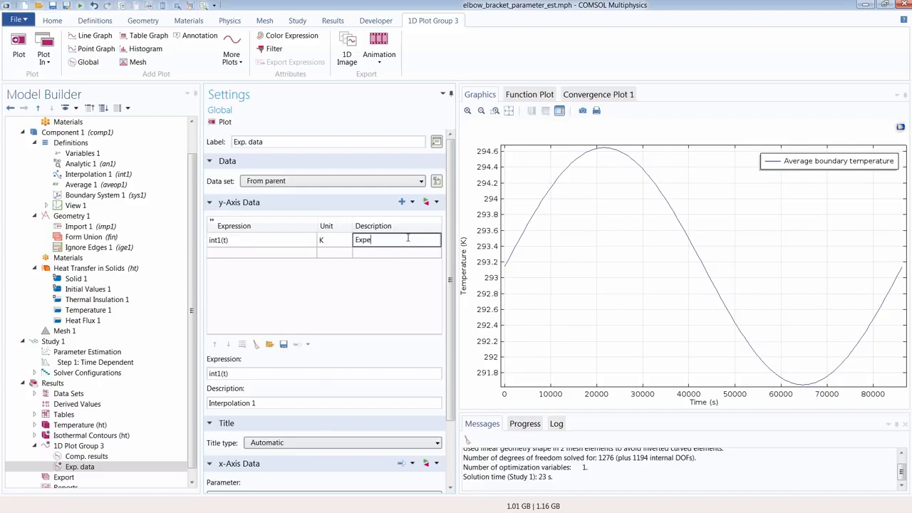
text(rimental data)
key(Return)
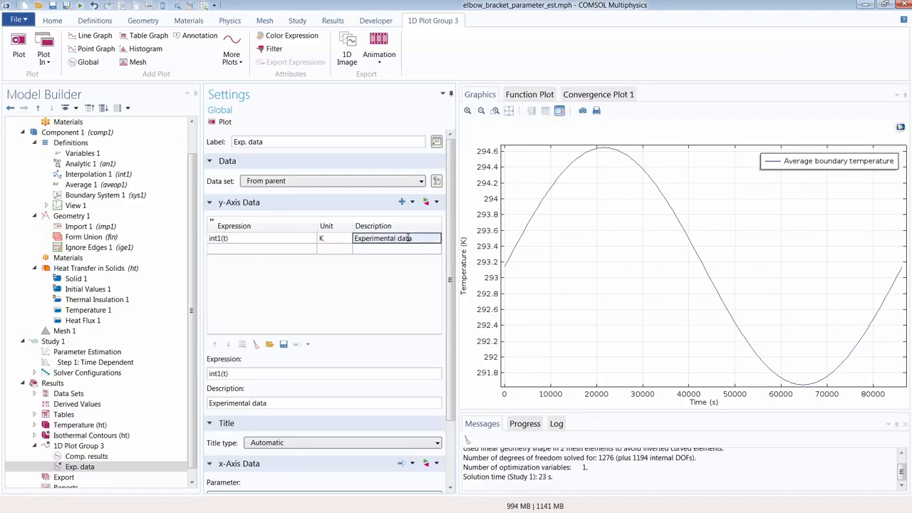
Set the title type of the Exp. data plot to None.
click(313, 442)
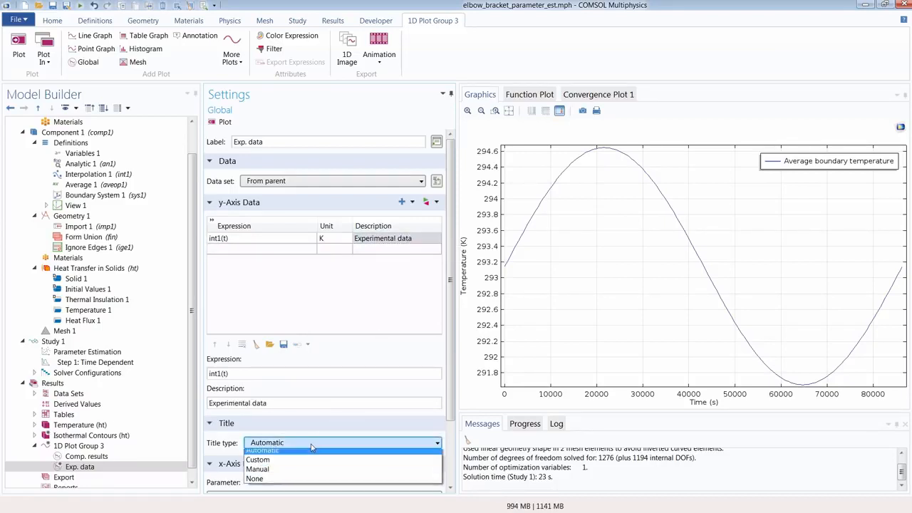
click(319, 482)
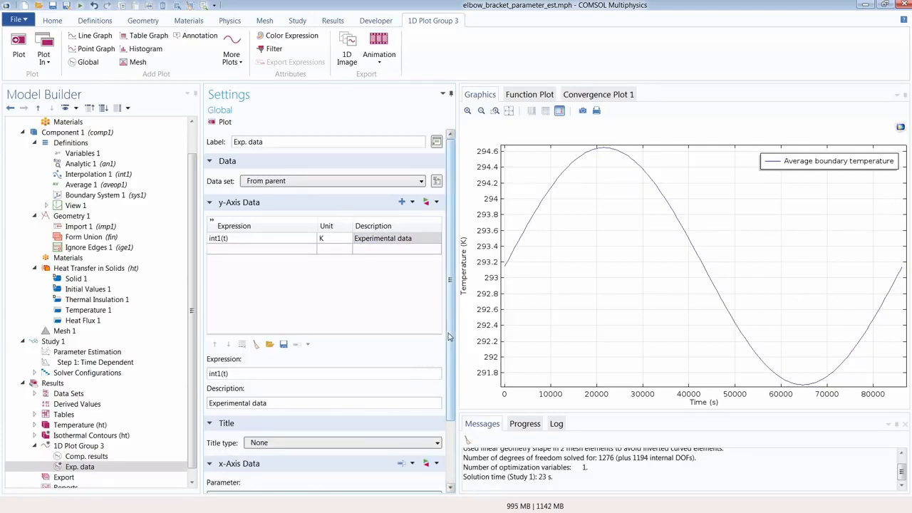
Style the Exp. data plot with no line, red color and asterisk markers, and plot it.
drag(447, 341, 447, 415)
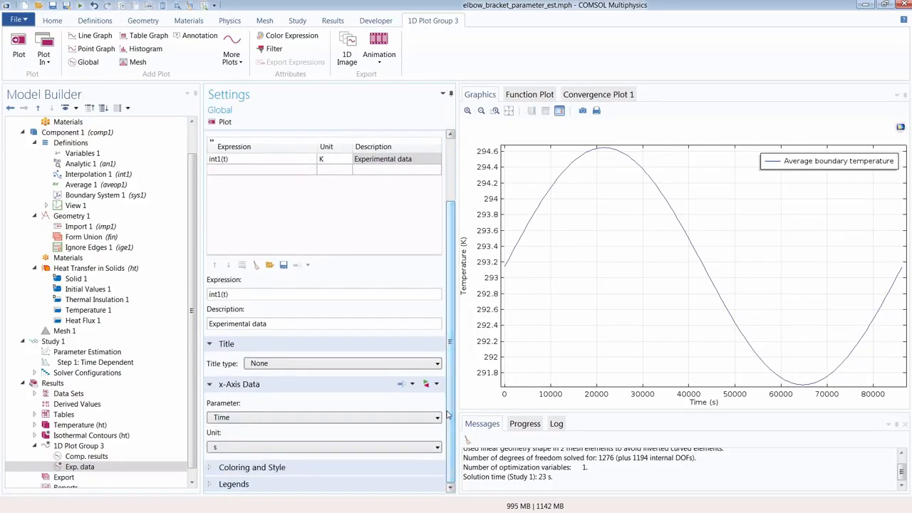
click(283, 468)
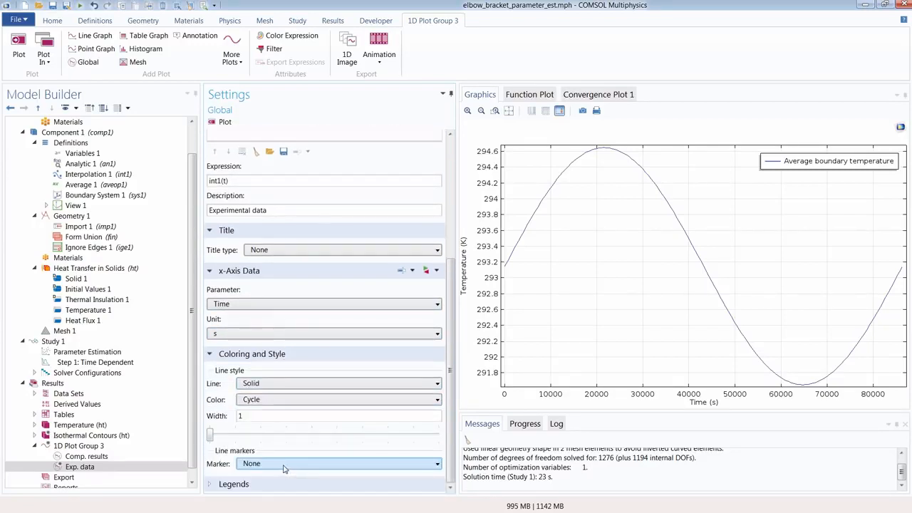
click(295, 385)
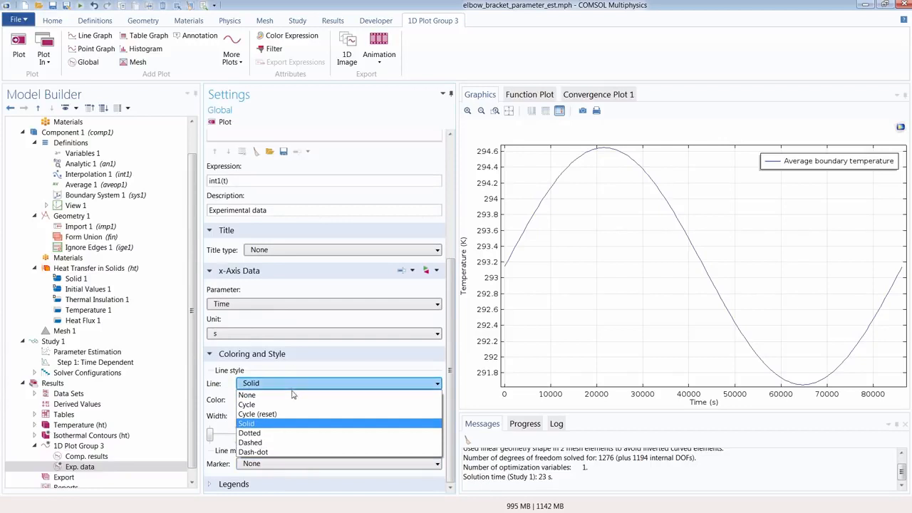
click(291, 395)
click(285, 400)
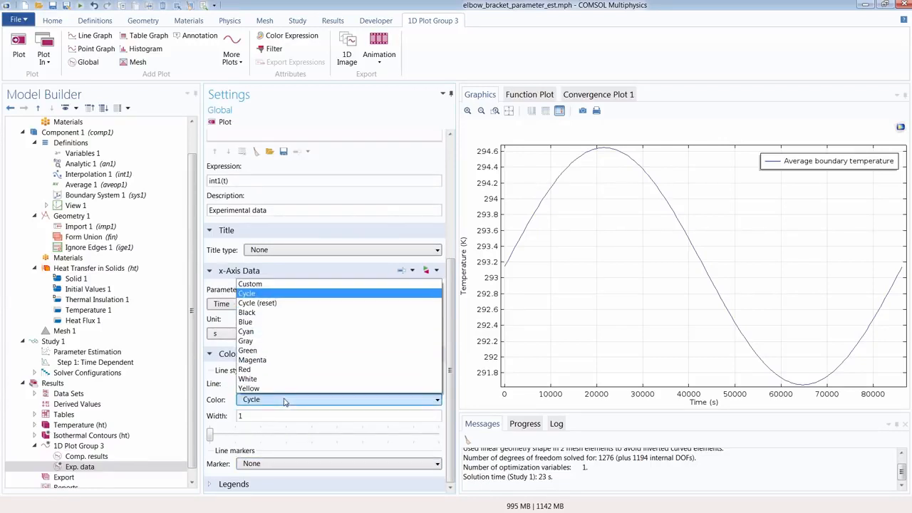
click(284, 369)
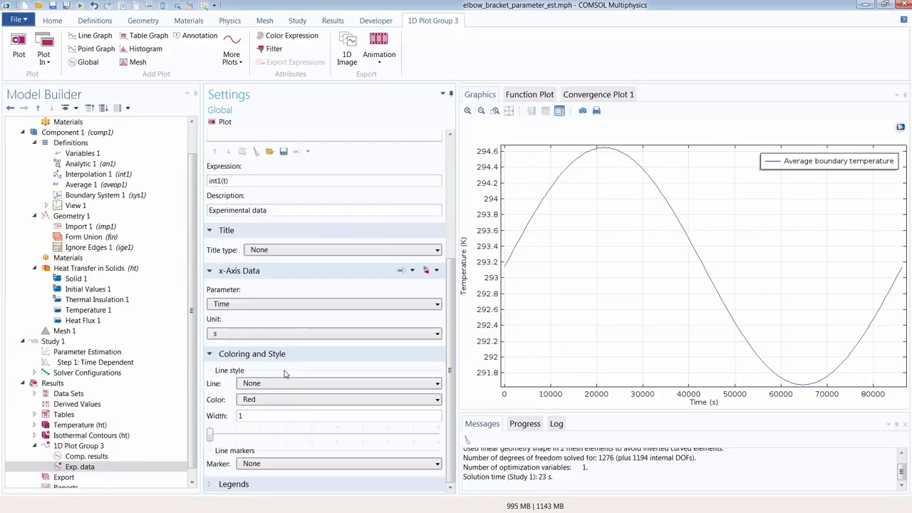
click(268, 464)
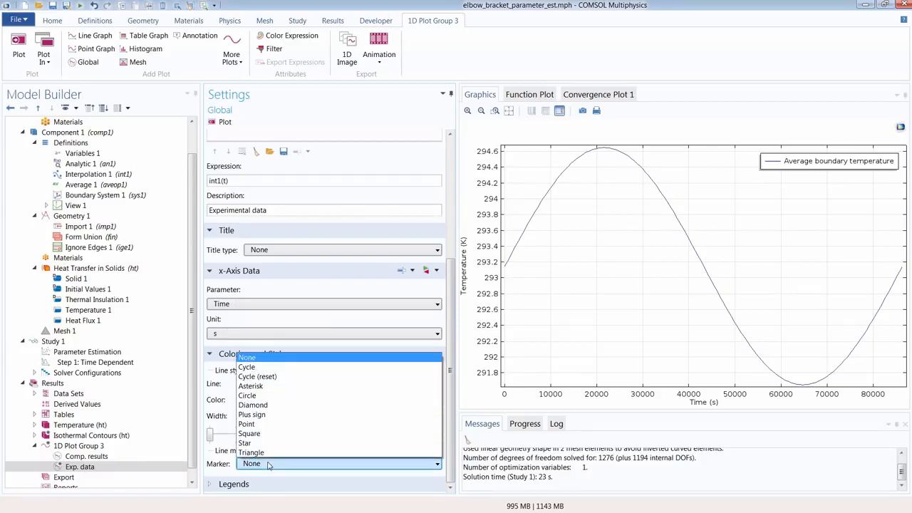
click(274, 386)
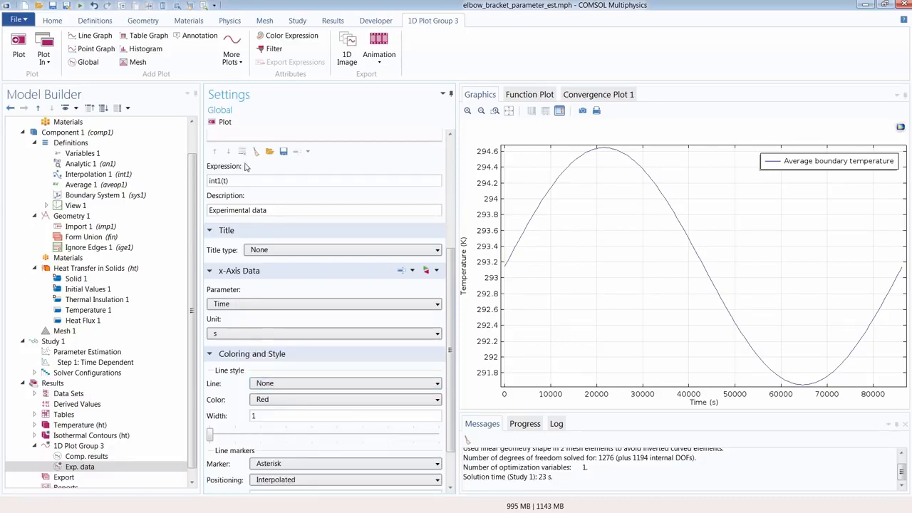
click(224, 124)
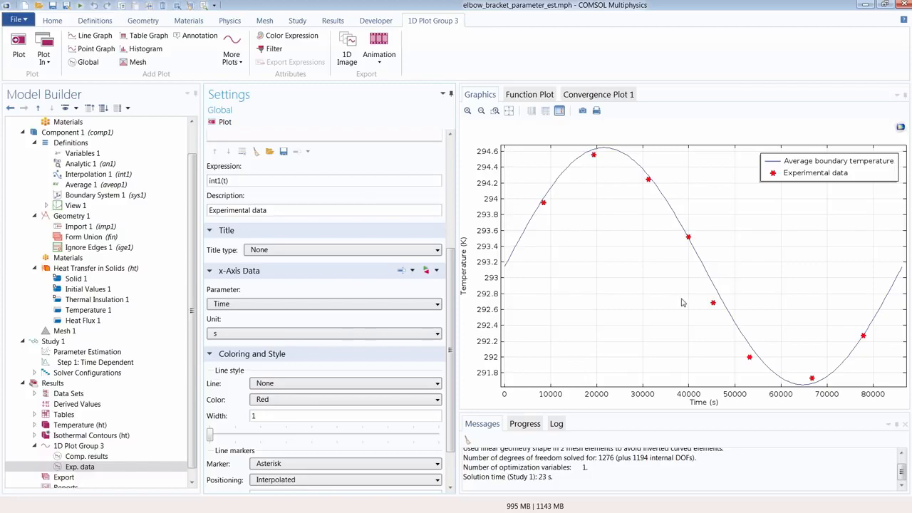
Examine the time points and temperatures in the Interpolation 1 table through to its last row.
click(103, 174)
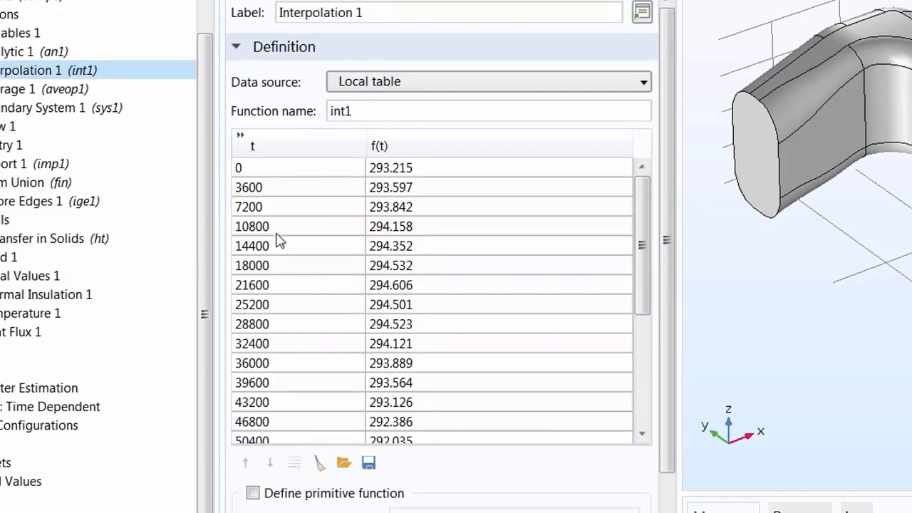
scroll(290, 278, down, 3)
drag(639, 126, 627, 250)
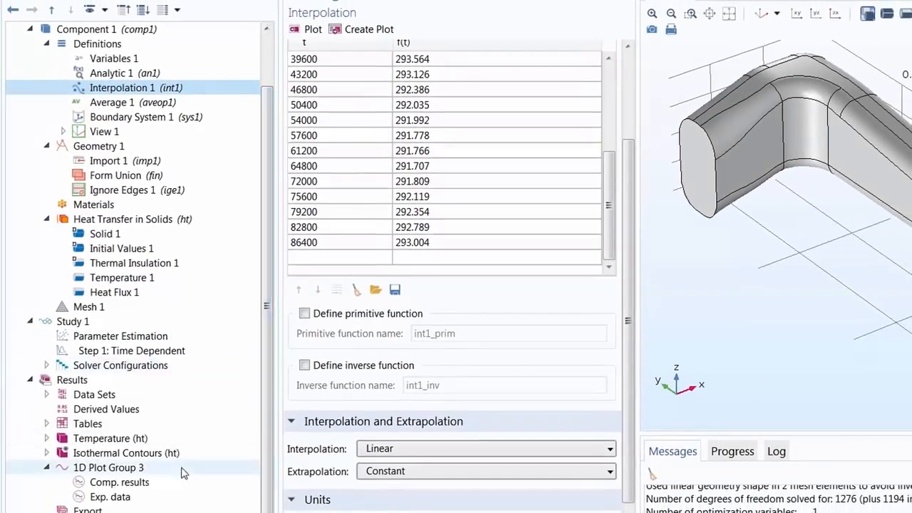
Set the Exp. data plot's data set to Study 1/Solution 1 with an Interpolated time selection.
click(146, 503)
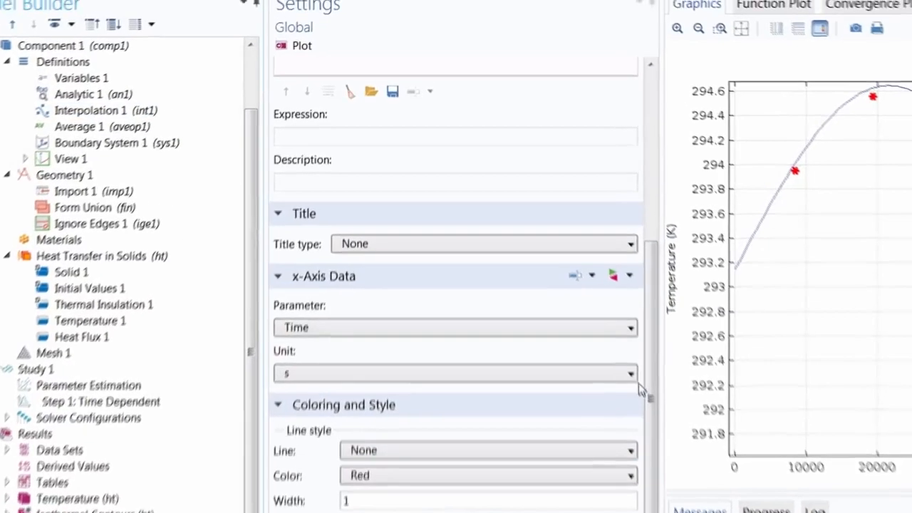
scroll(687, 377, up, 5)
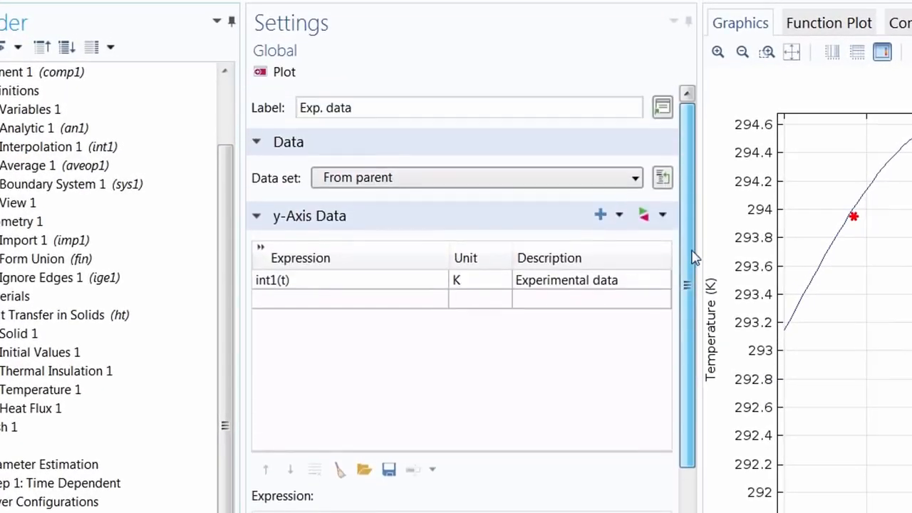
click(429, 179)
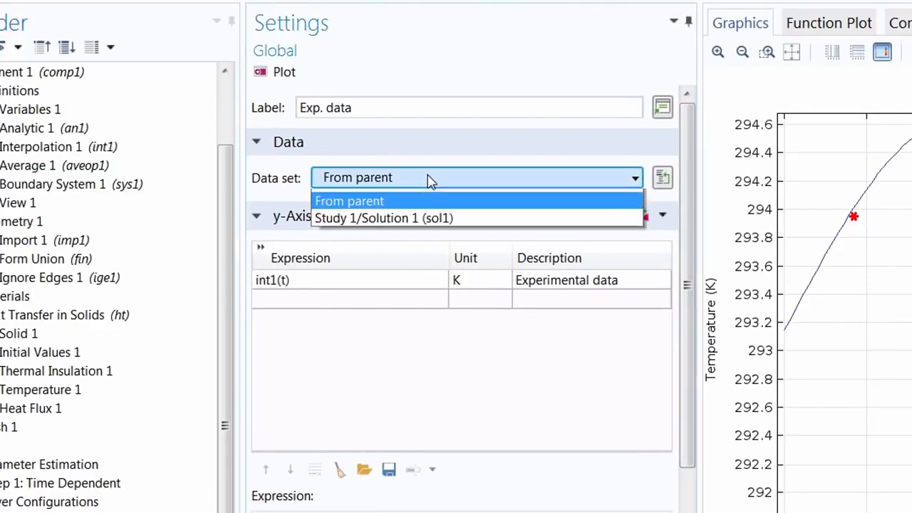
click(461, 240)
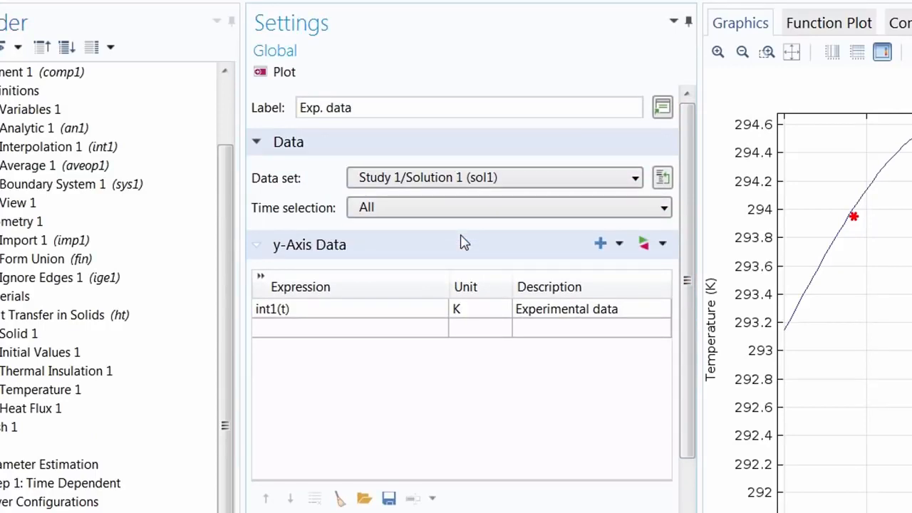
click(401, 210)
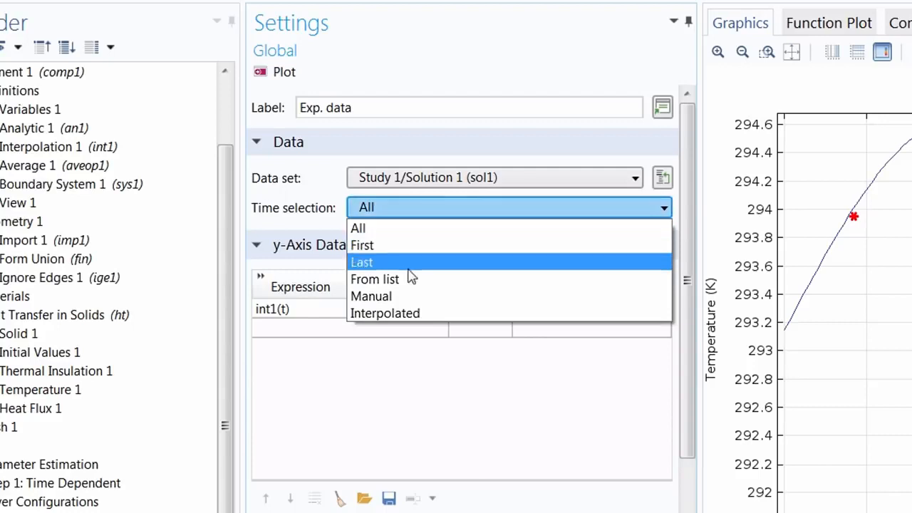
click(432, 313)
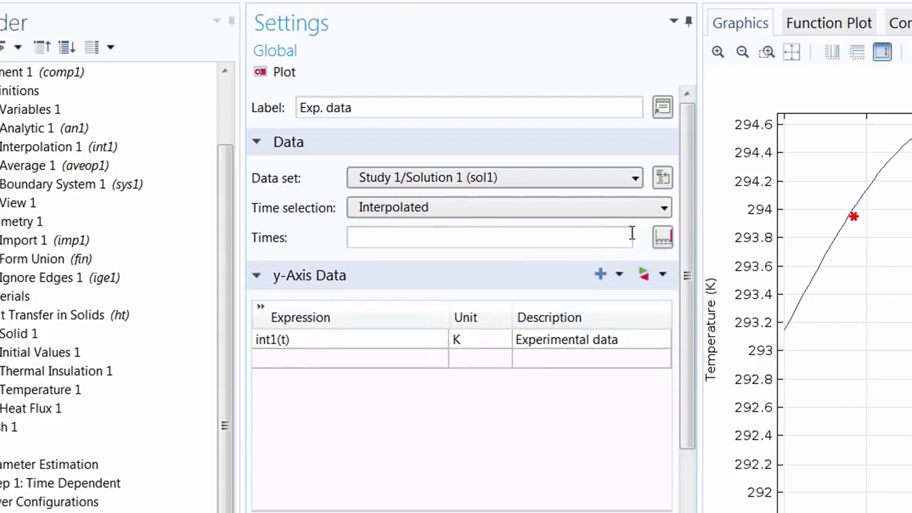
Define the Exp. data plot's times as a range from 0 to 86400 in steps of 3600.
click(662, 241)
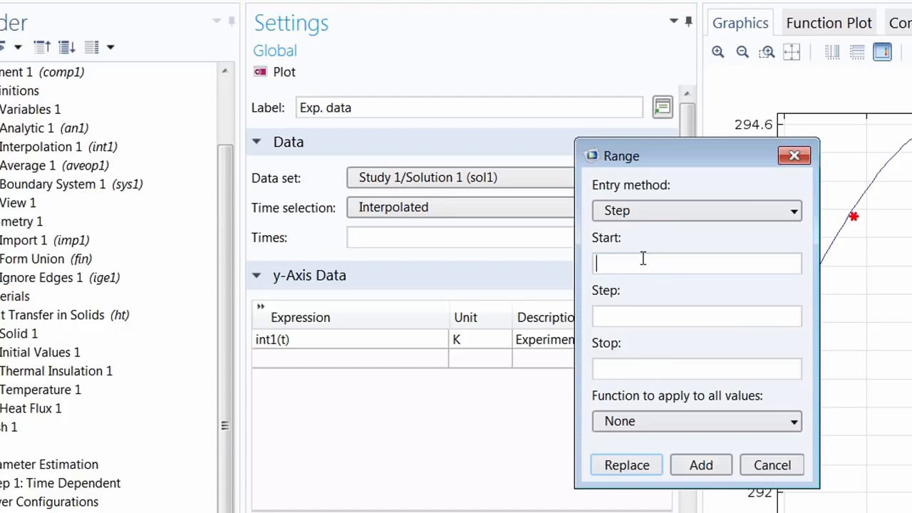
click(643, 259)
text(0)
click(620, 369)
text(86400)
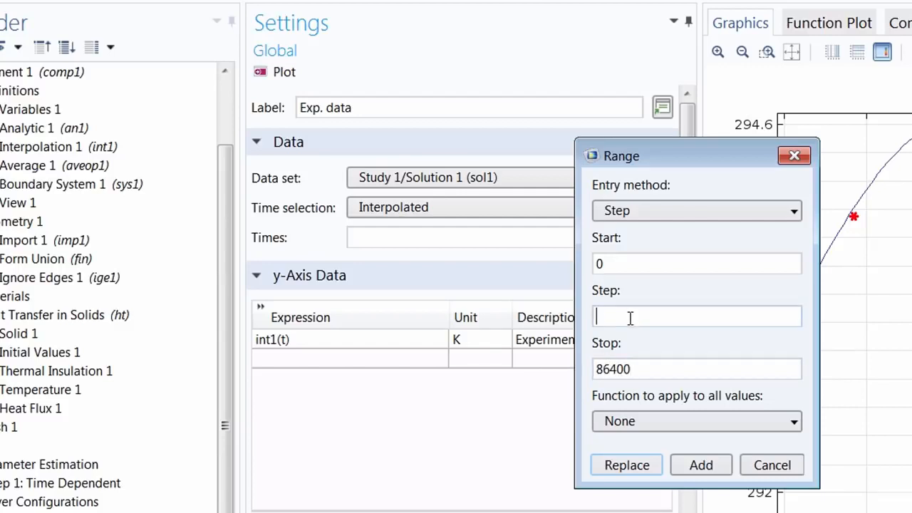
text(3600)
click(621, 465)
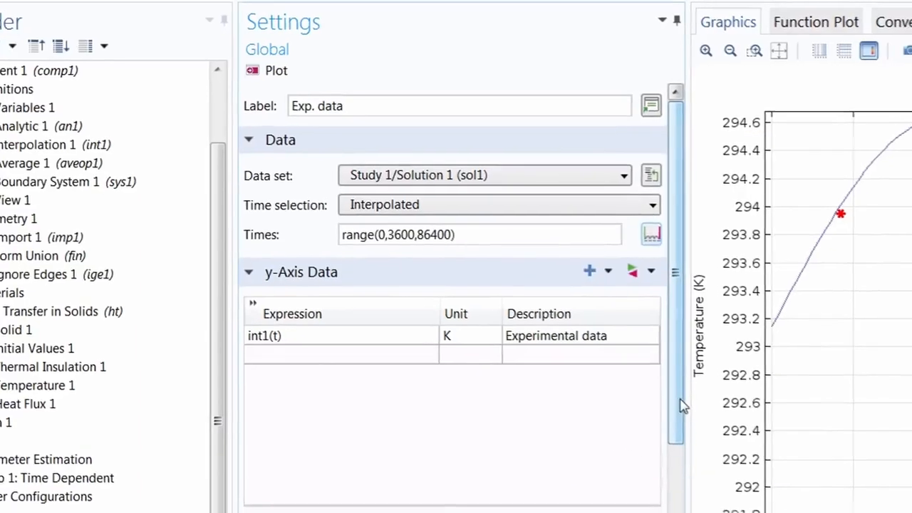
Set the positioning of the Exp. data plot's asterisk markers to In data points.
scroll(681, 405, down, 10)
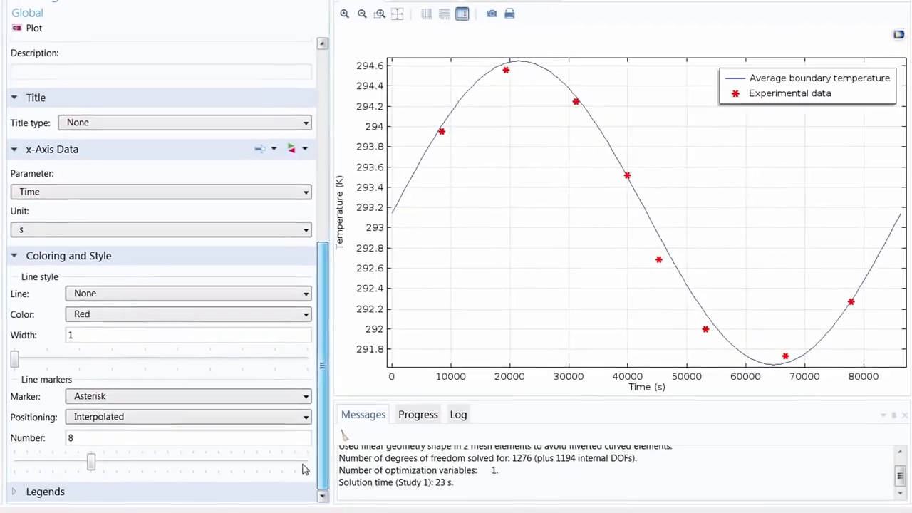
click(132, 420)
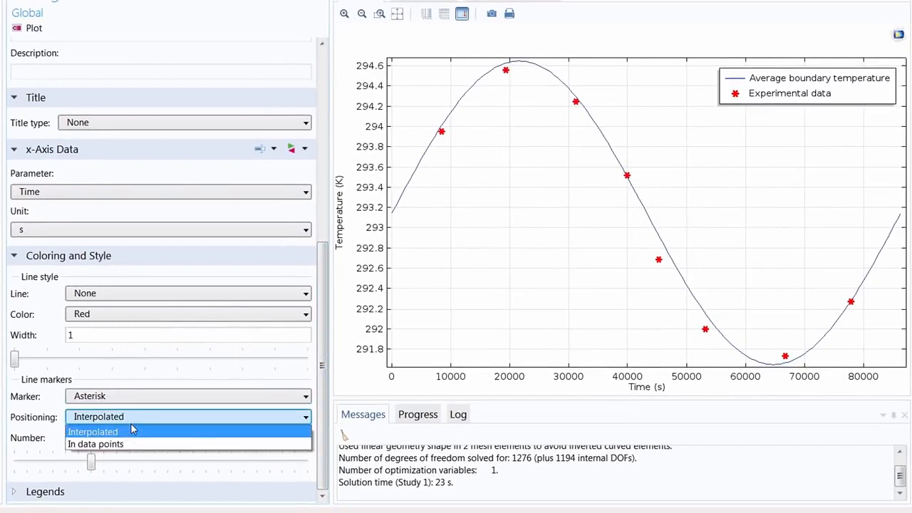
click(132, 444)
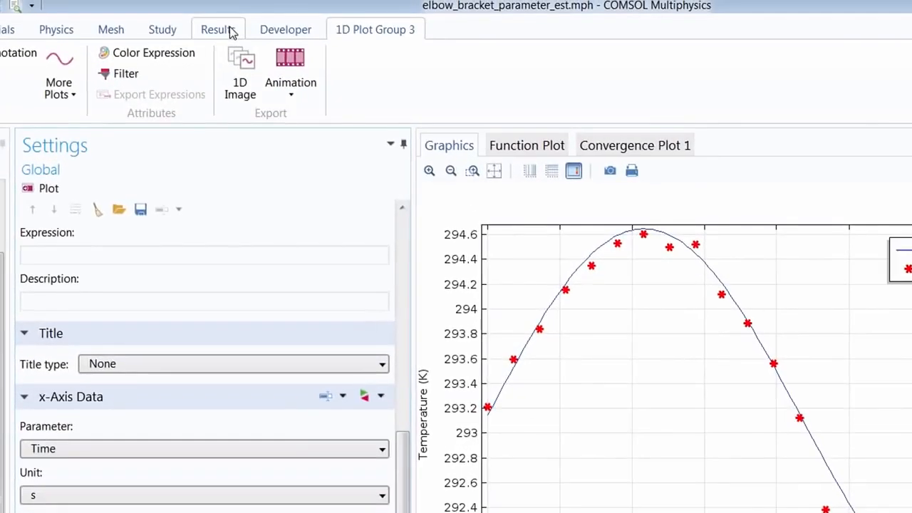
Add a Global Evaluation on Study 1/Solution 1 and set its time selection to Last.
click(230, 33)
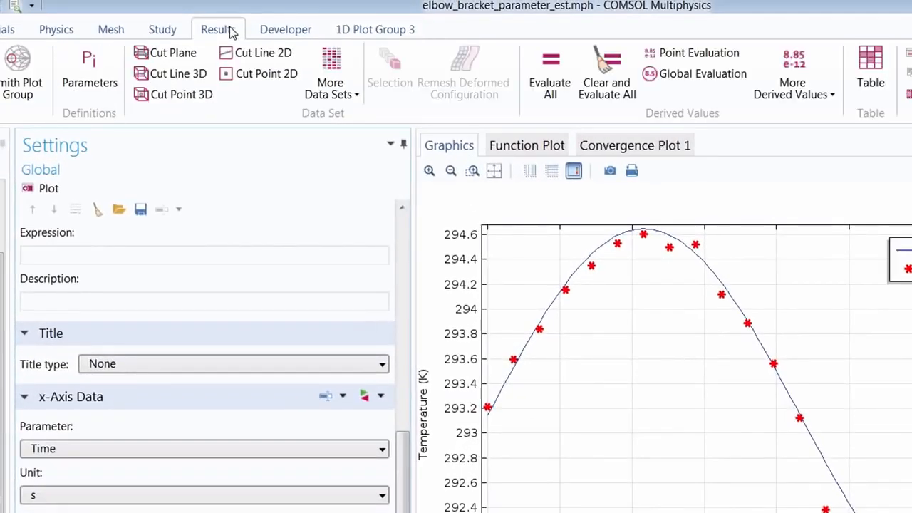
click(694, 74)
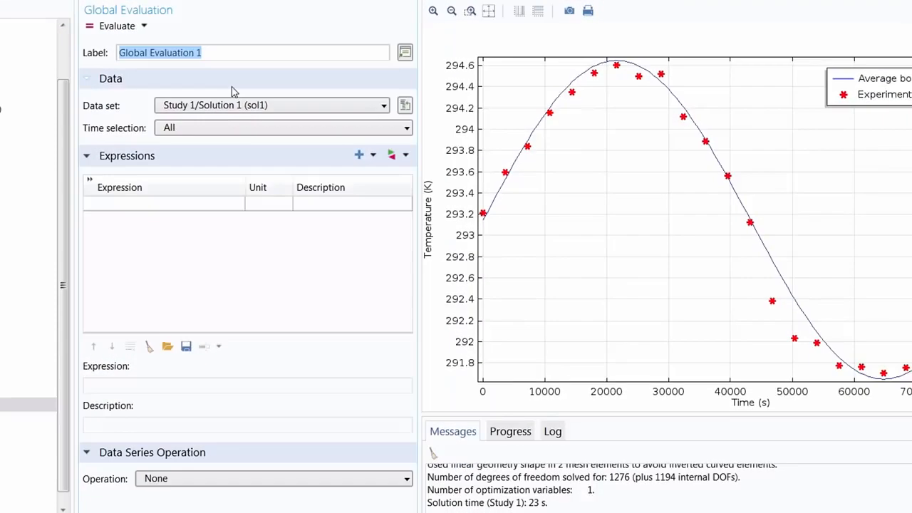
click(206, 128)
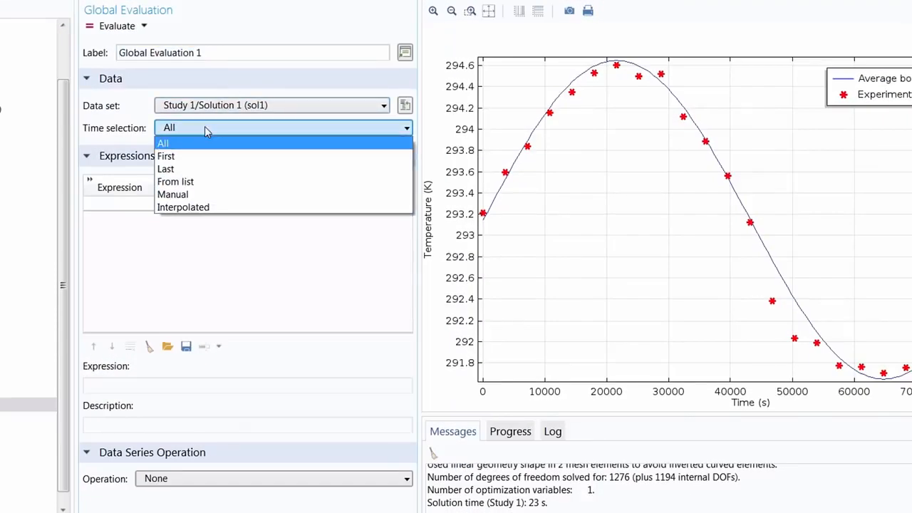
click(193, 171)
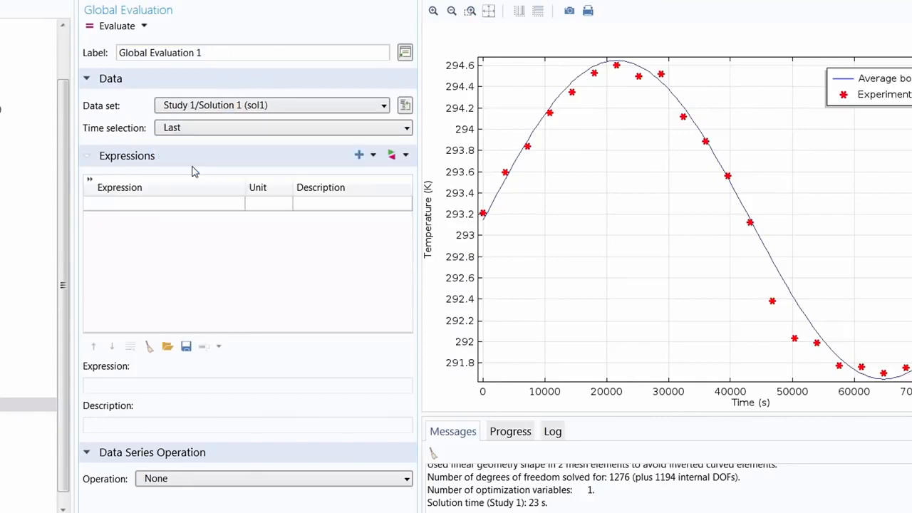
Enter k as the expression of the Global Evaluation and evaluate it.
double_click(122, 205)
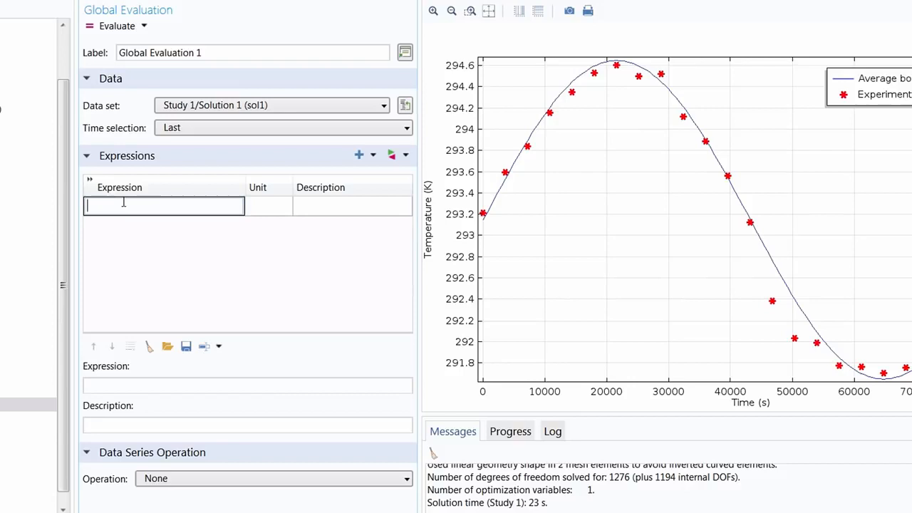
text(k)
key(Return)
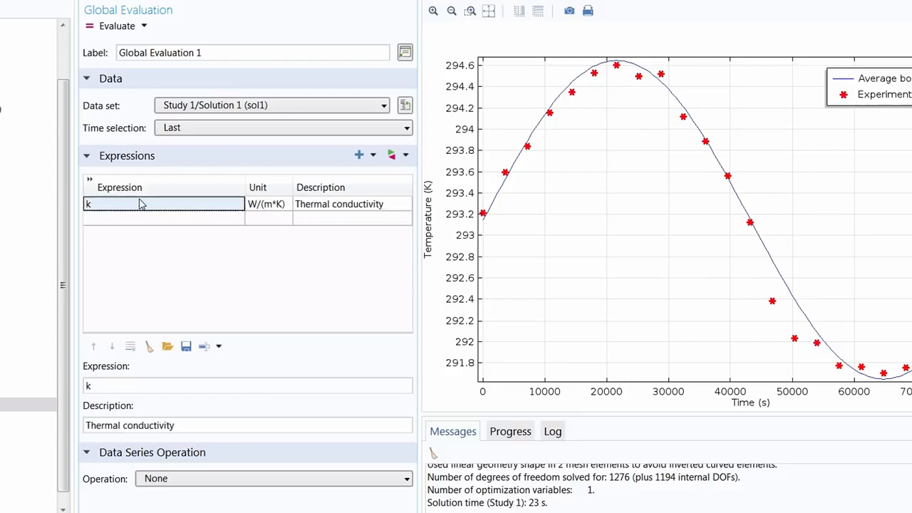
click(117, 31)
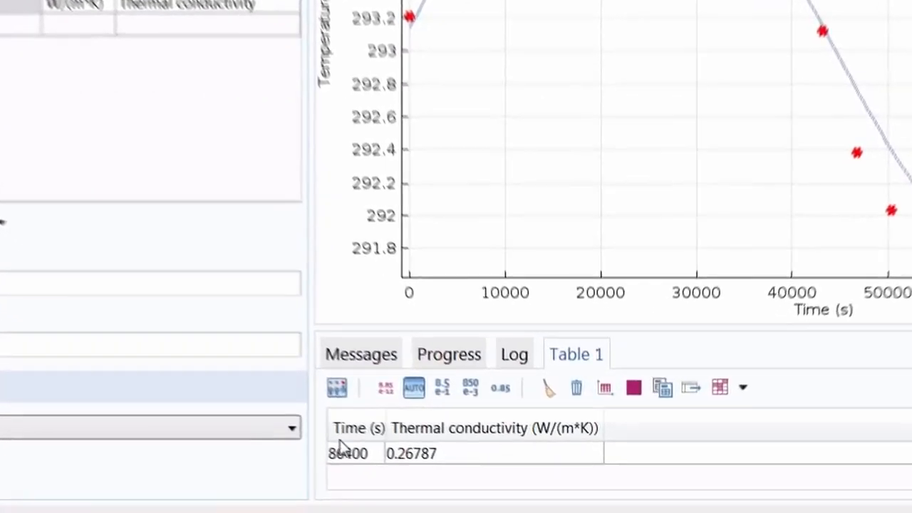